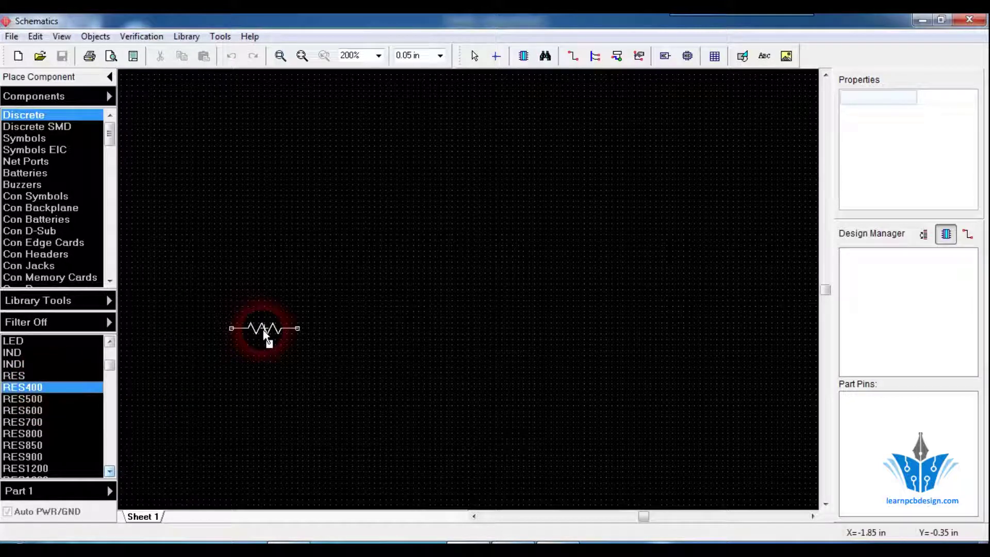
# Step: Cancel the pending resistor placement, switch to the Excel resistor dimensions sheet and examine the 1/4 (0.25) watt row
pyautogui.press('Escape')
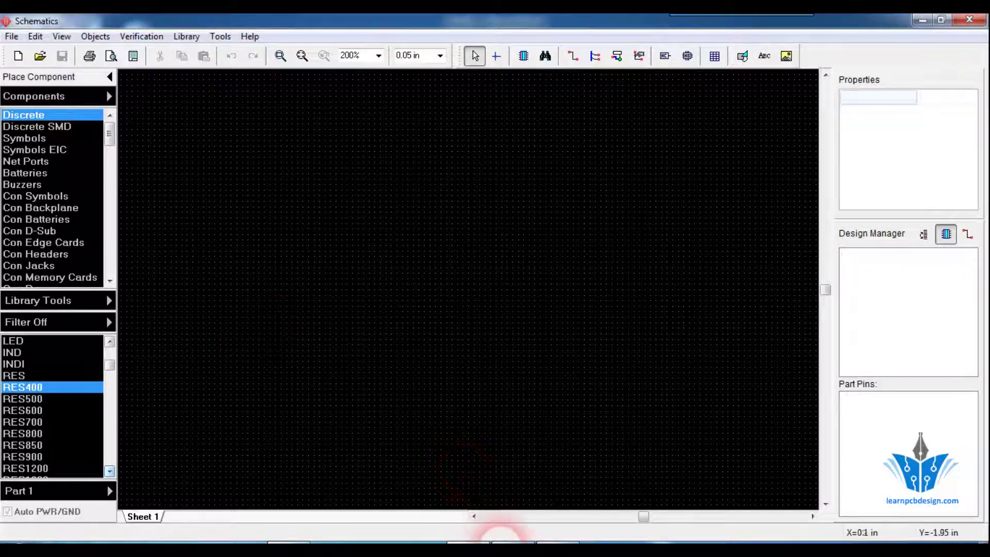
pyautogui.click(503, 541)
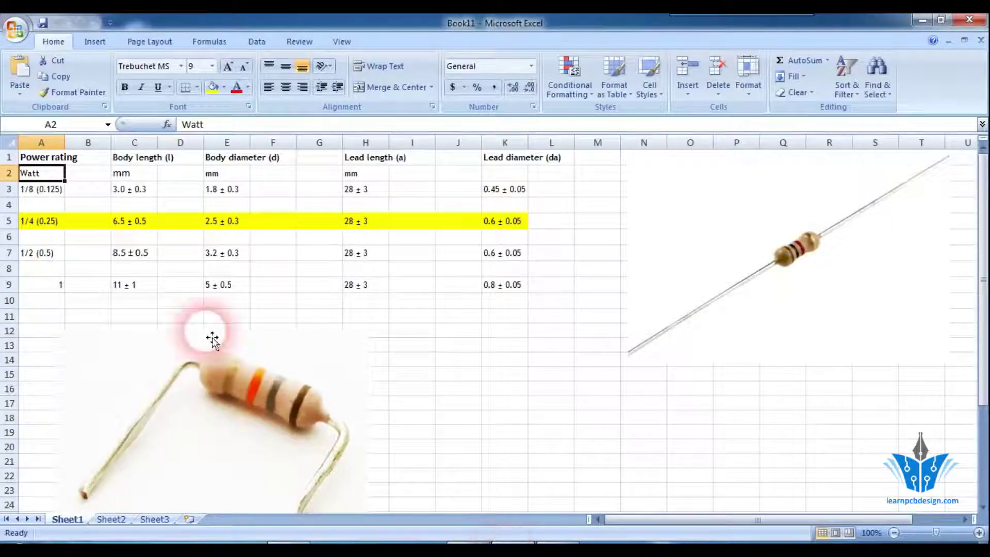
pyautogui.click(106, 267)
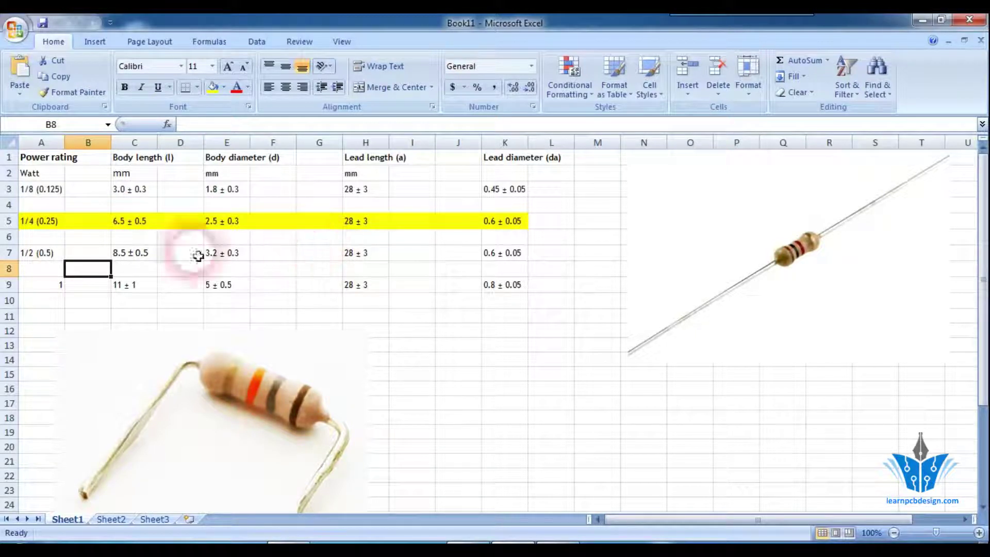
pyautogui.click(59, 229)
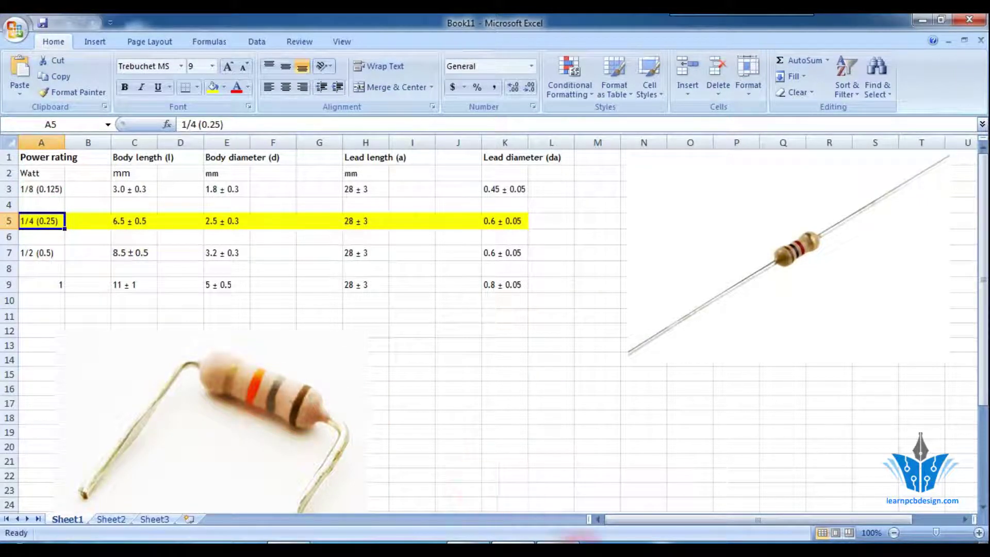
# Step: Switch to the DipTrace Launcher and open the Pattern Editor
pyautogui.moveTo(556, 541)
pyautogui.click(599, 519)
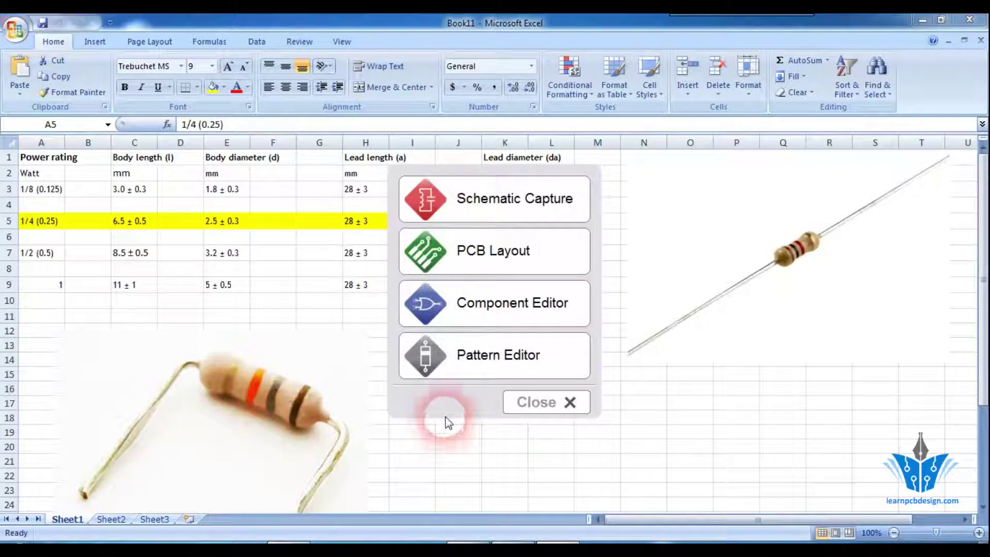
pyautogui.click(464, 373)
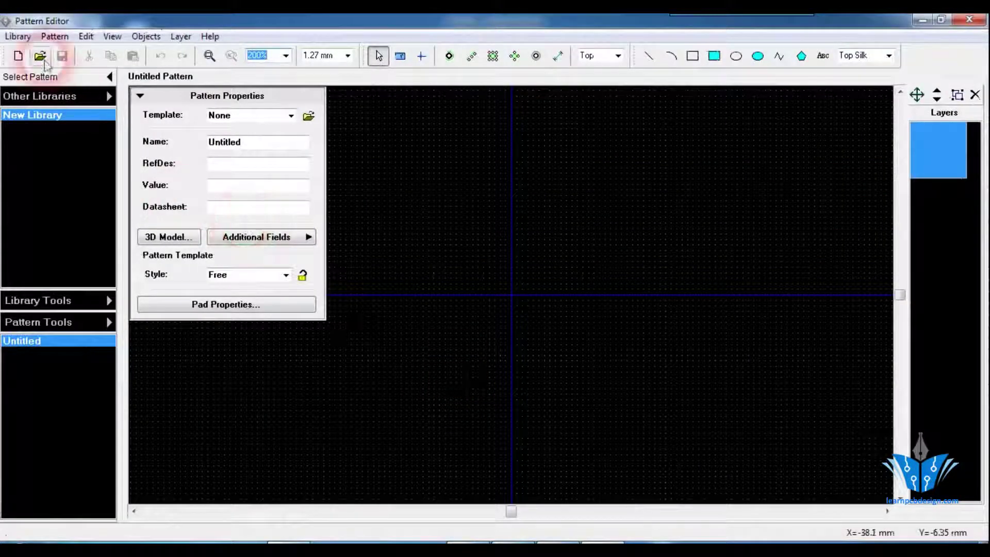
# Step: Start a new pattern library and name it "Resistor"
pyautogui.click(17, 36)
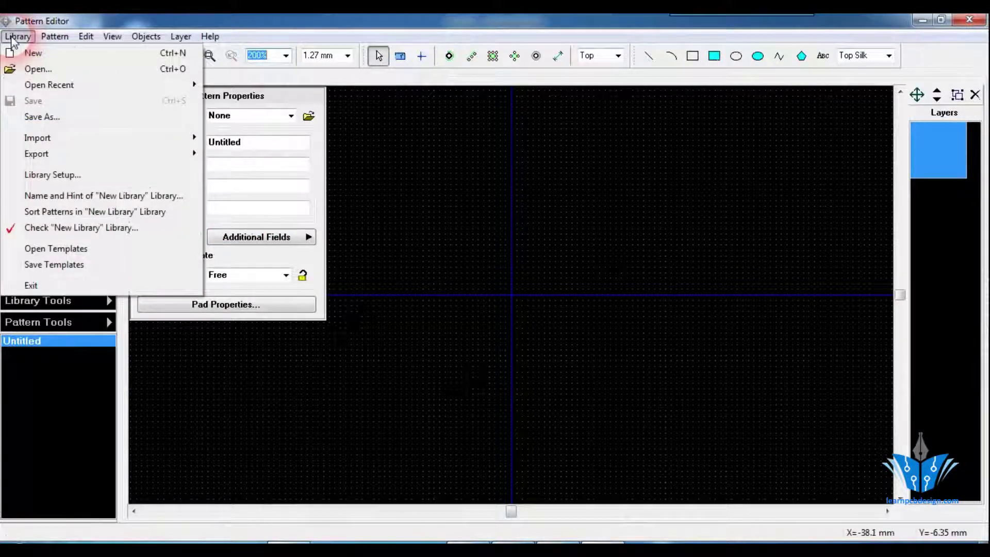
pyautogui.click(31, 52)
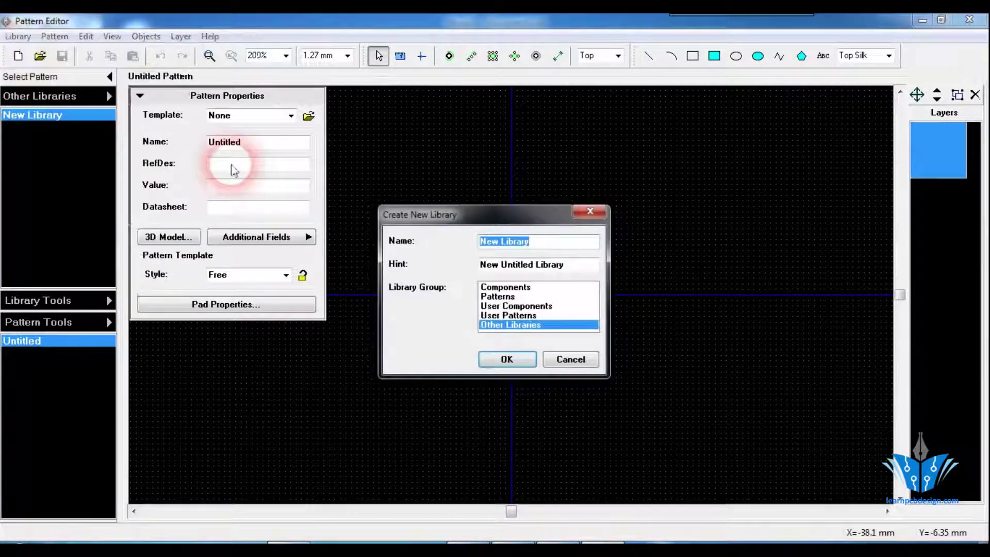
pyautogui.write('Resistor')
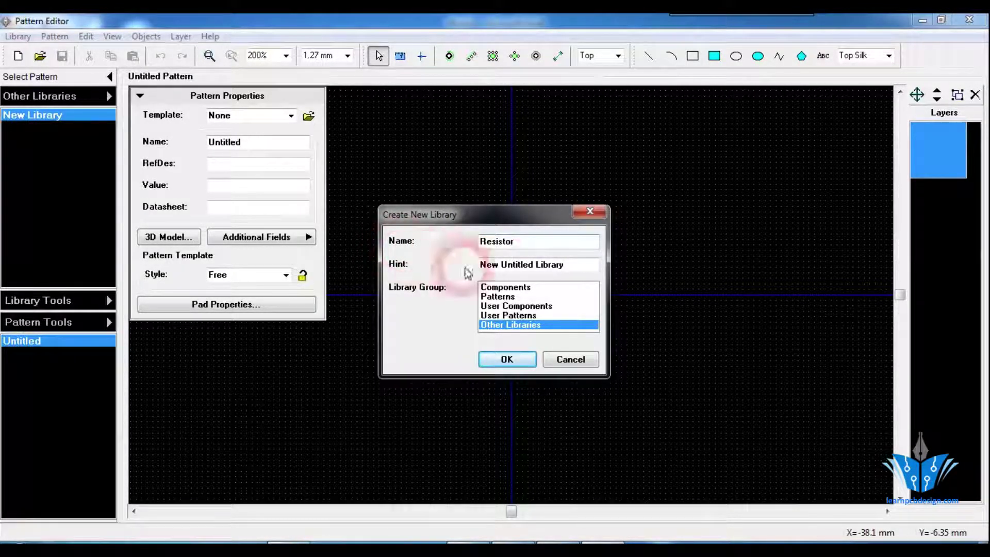
# Step: Set the new library's hint to "Power Rating", assign it to the User Patterns group and create it
pyautogui.click(585, 268)
pyautogui.press('BackSpace')
pyautogui.press('BackSpace')
pyautogui.press('BackSpace')
pyautogui.press('BackSpace')
pyautogui.press('BackSpace')
pyautogui.press('BackSpace')
pyautogui.press('BackSpace')
pyautogui.press('BackSpace')
pyautogui.press('BackSpace')
pyautogui.press('BackSpace')
pyautogui.press('BackSpace')
pyautogui.press('BackSpace')
pyautogui.press('BackSpace')
pyautogui.press('BackSpace')
pyautogui.press('BackSpace')
pyautogui.write('Pow')
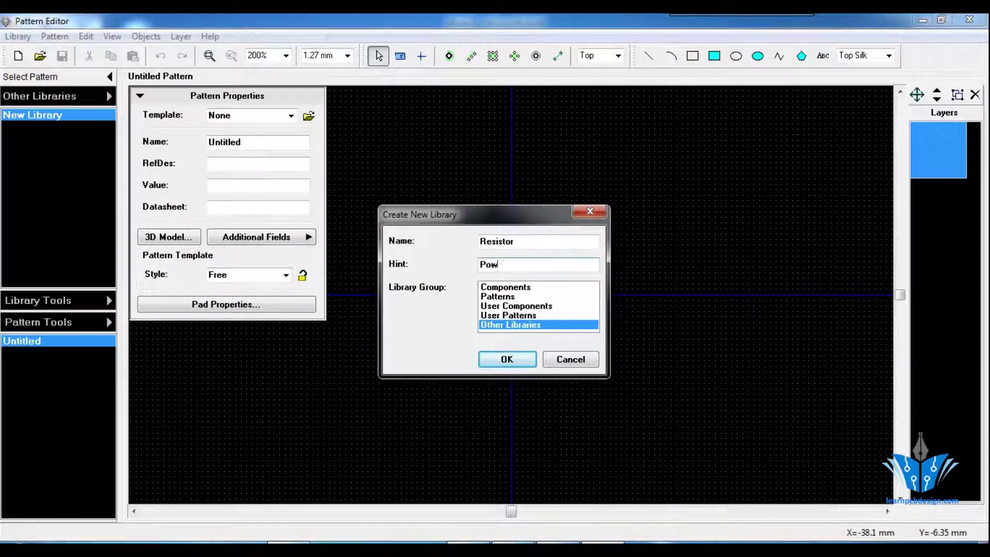
pyautogui.write('er Rating')
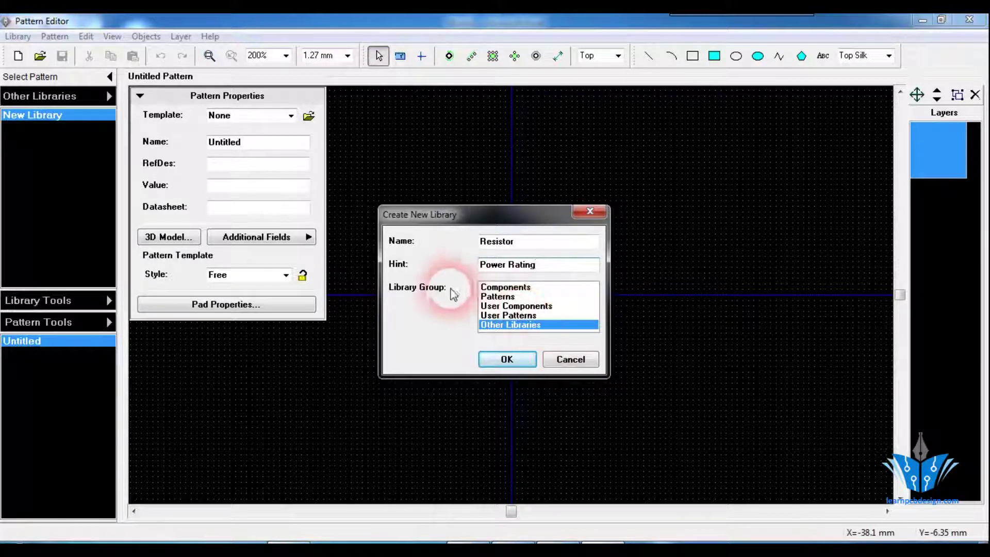
pyautogui.click(495, 315)
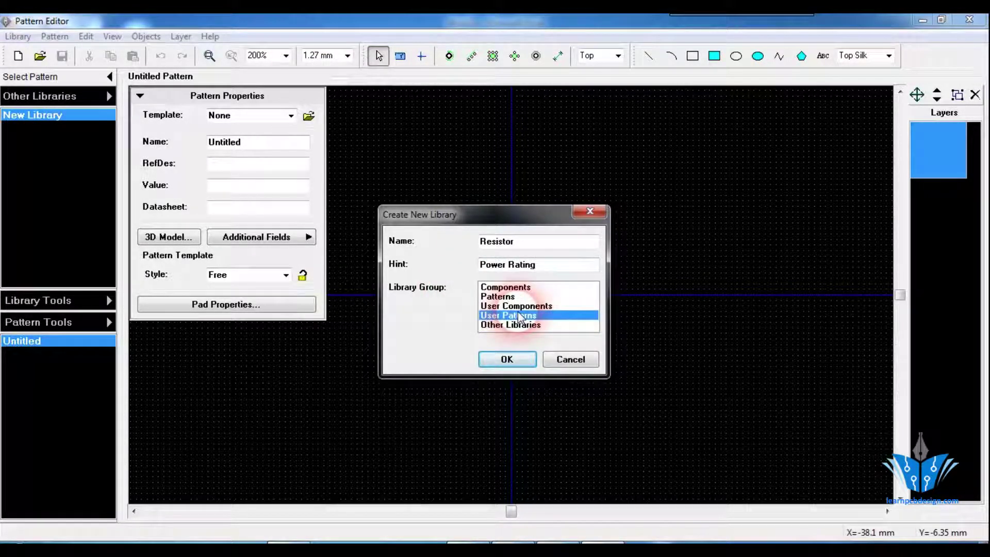
pyautogui.click(515, 361)
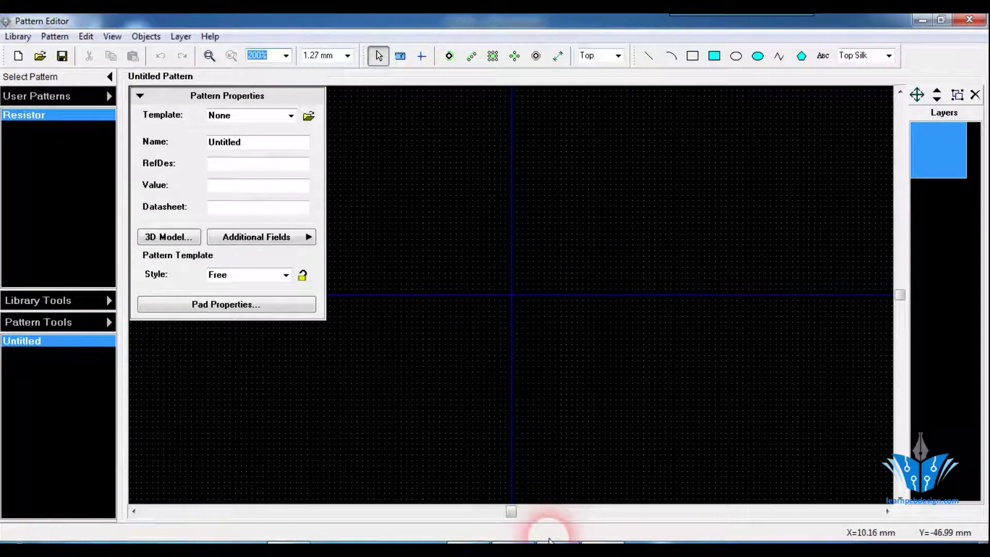
# Step: Review the 1/4 watt resistor's dimensions in the Excel sheet and return to the Pattern Editor
pyautogui.click(518, 542)
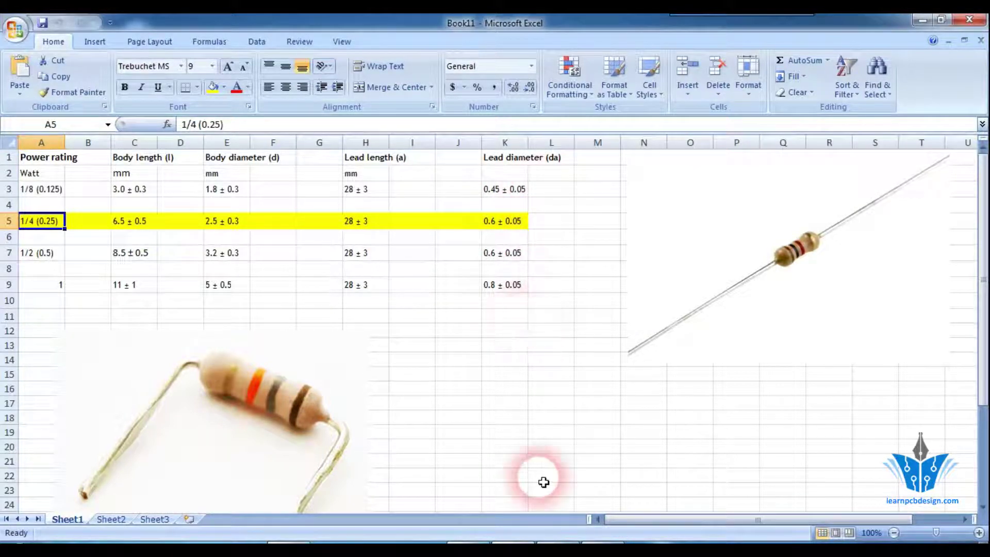
pyautogui.moveTo(557, 550)
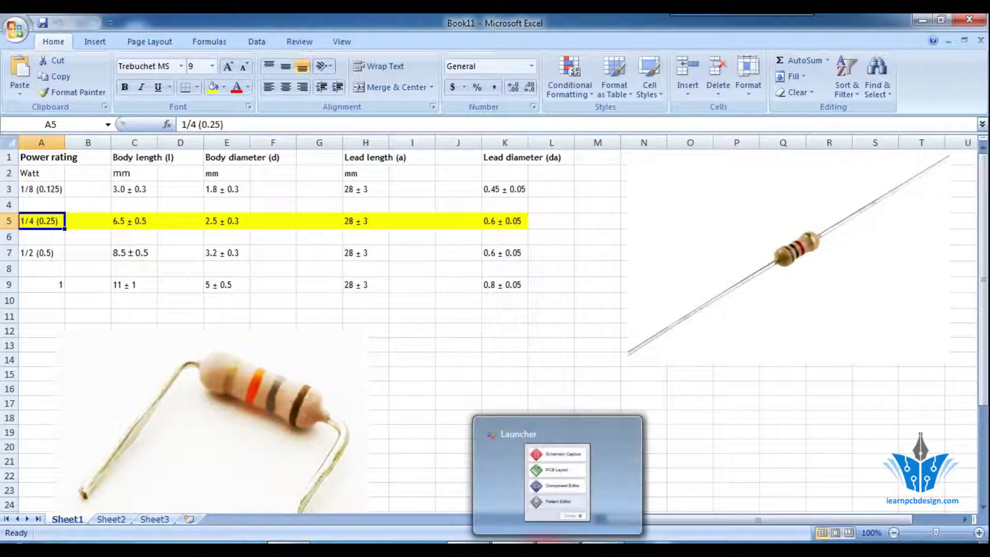
pyautogui.moveTo(602, 550)
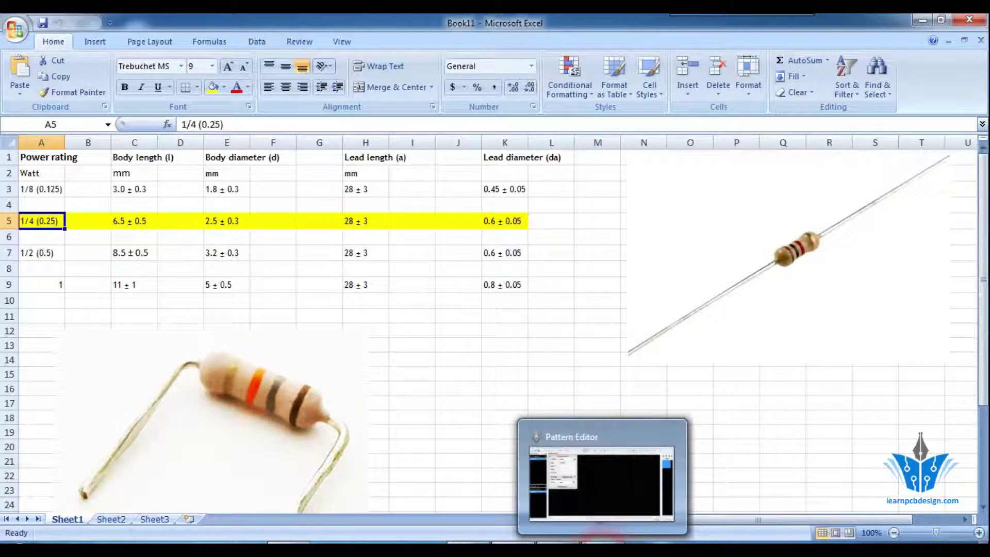
pyautogui.click(603, 549)
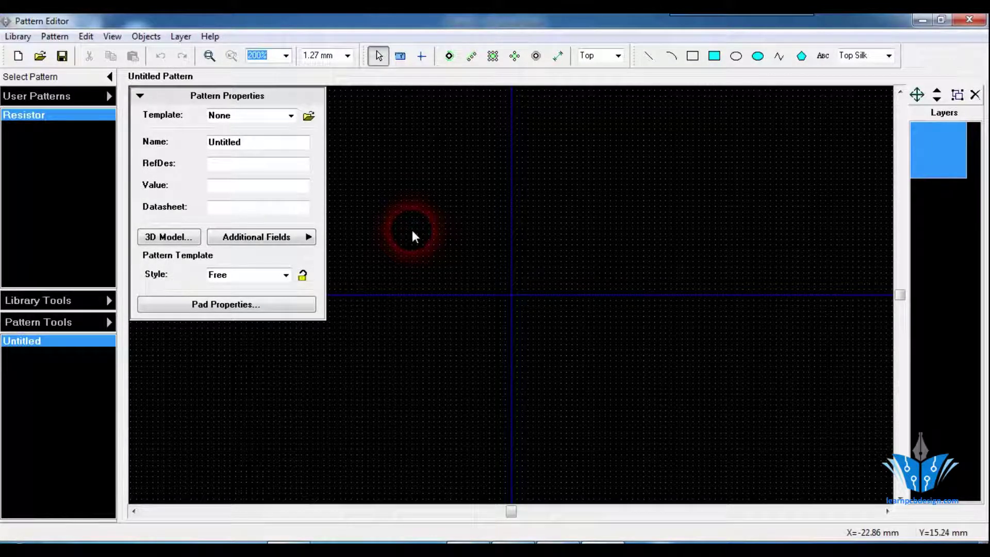
# Step: Place a single pad at X -12.7 mm, Y 25.4 mm in the untitled pattern and leave the pad tool
pyautogui.click(449, 55)
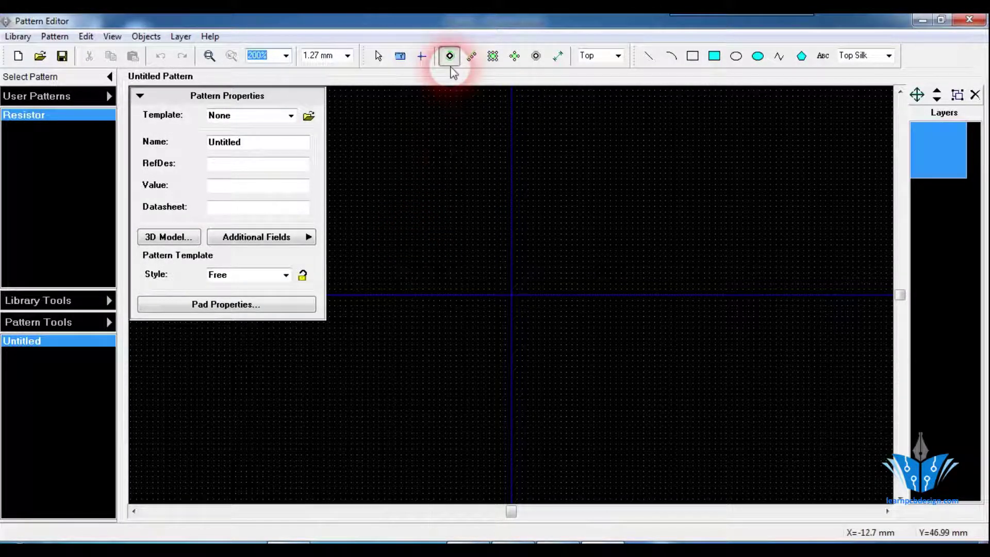
pyautogui.click(465, 194)
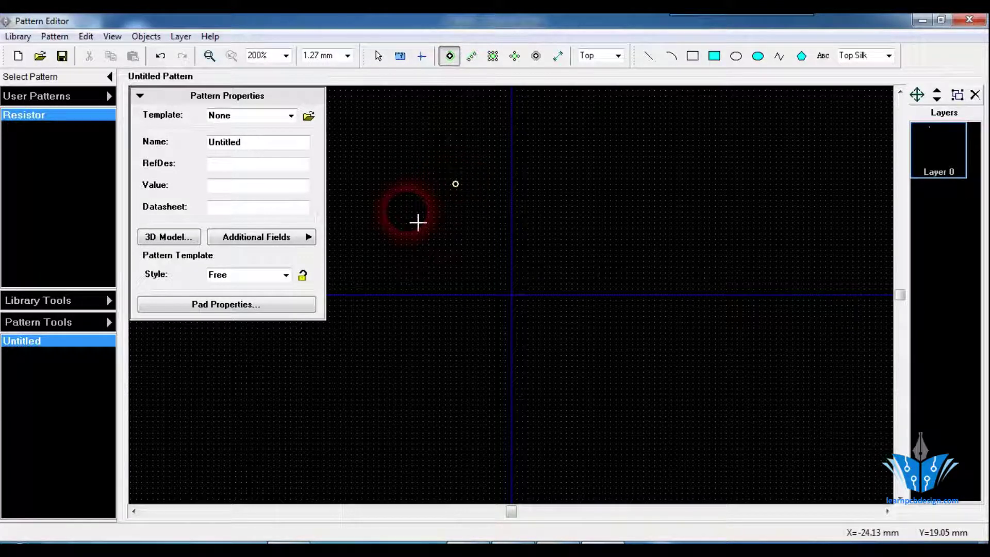
pyautogui.press('Escape')
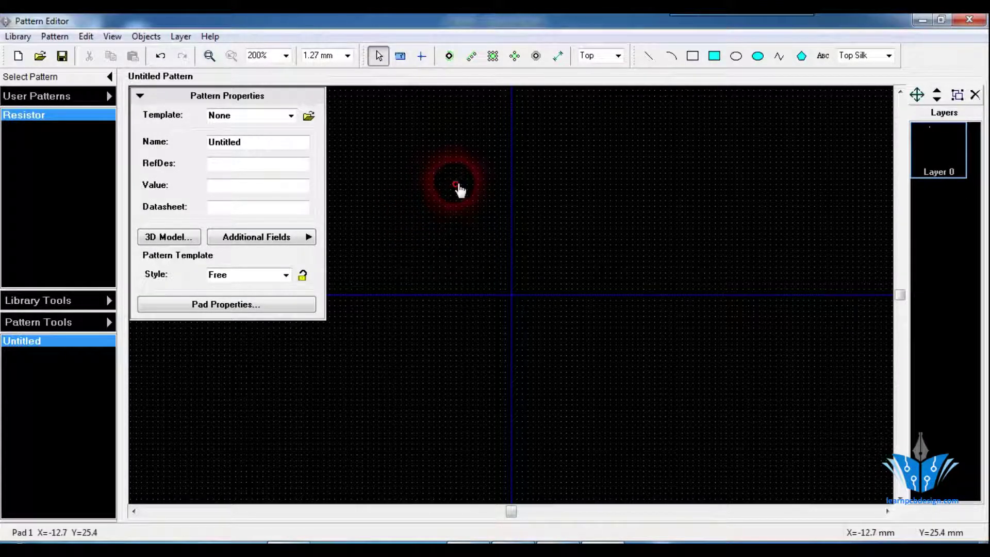
pyautogui.rightClick(456, 184)
pyautogui.click(503, 374)
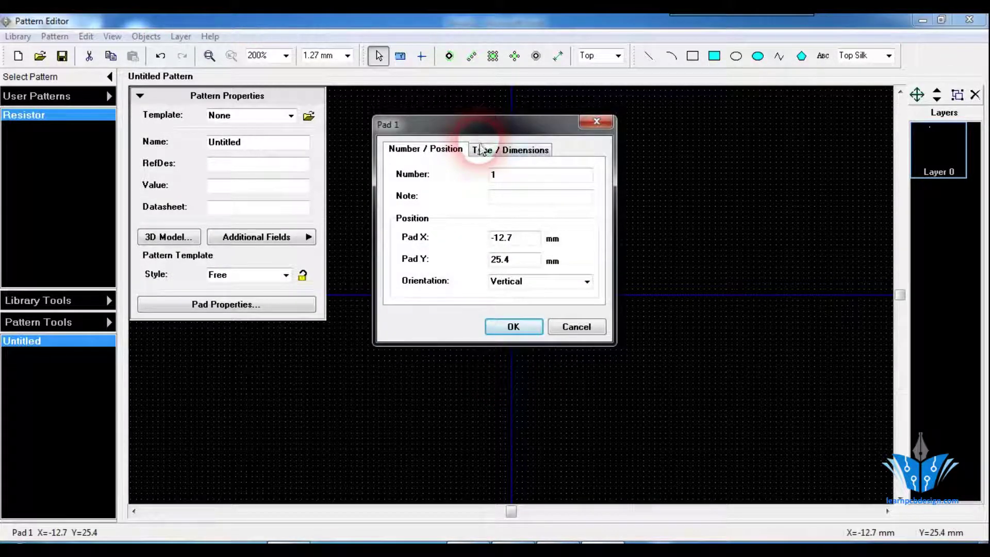
pyautogui.click(481, 146)
pyautogui.click(444, 182)
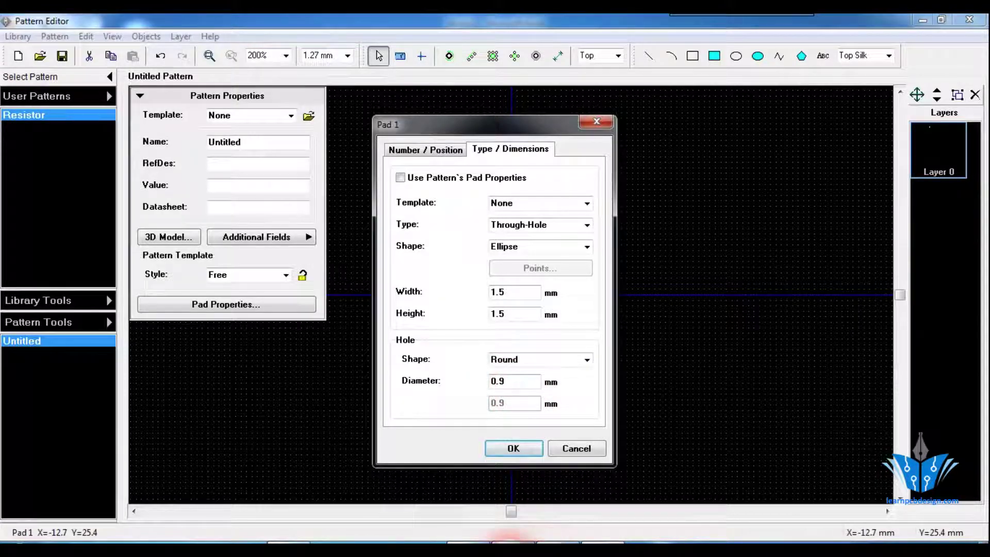
pyautogui.click(503, 542)
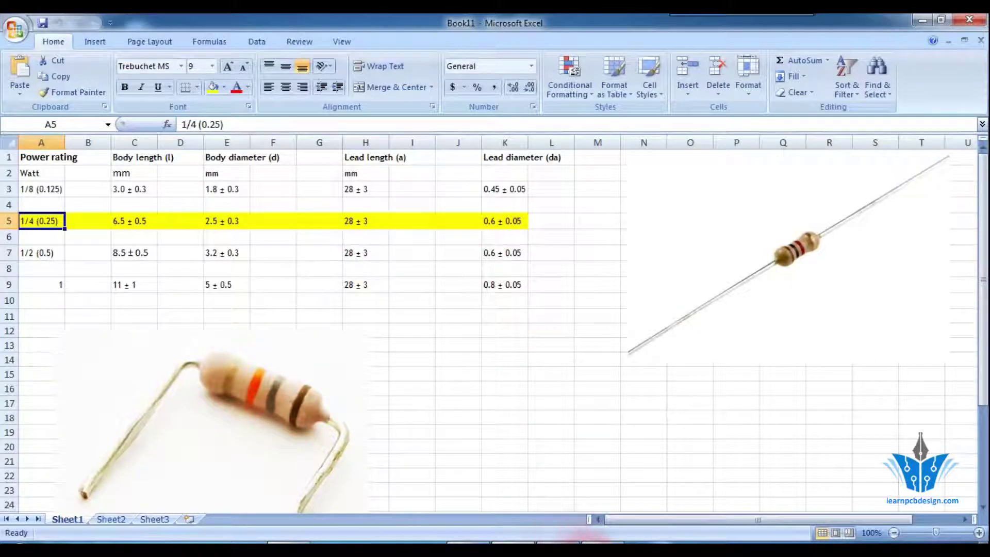
pyautogui.moveTo(562, 539)
pyautogui.click(593, 479)
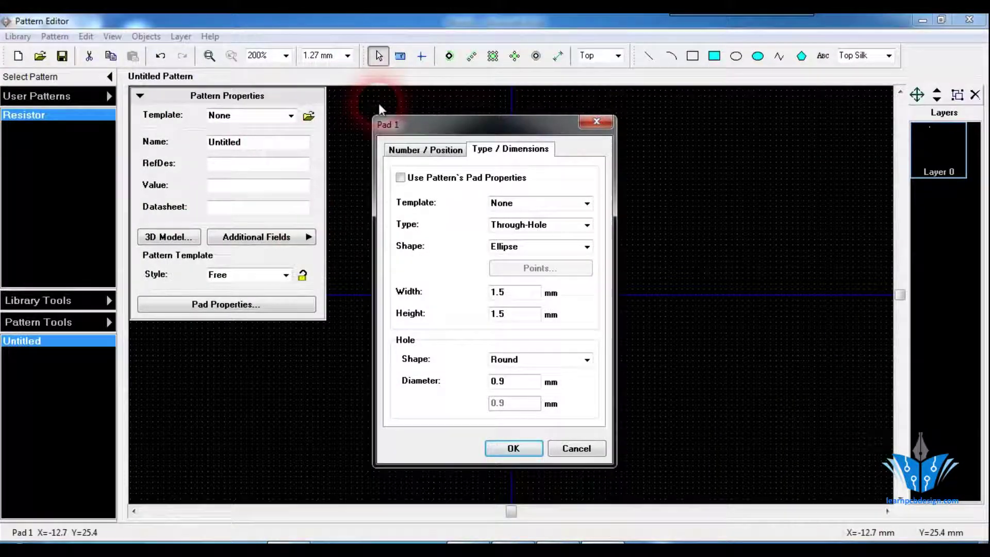
pyautogui.click(597, 122)
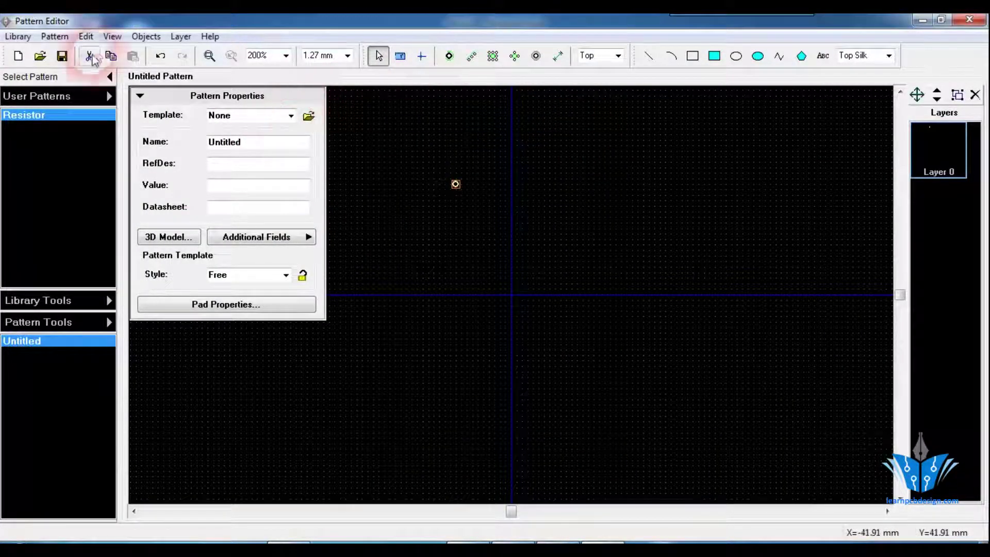
# Step: Set the Pattern Editor's measurement units to mm
pyautogui.click(112, 36)
pyautogui.click(133, 202)
pyautogui.moveTo(135, 197)
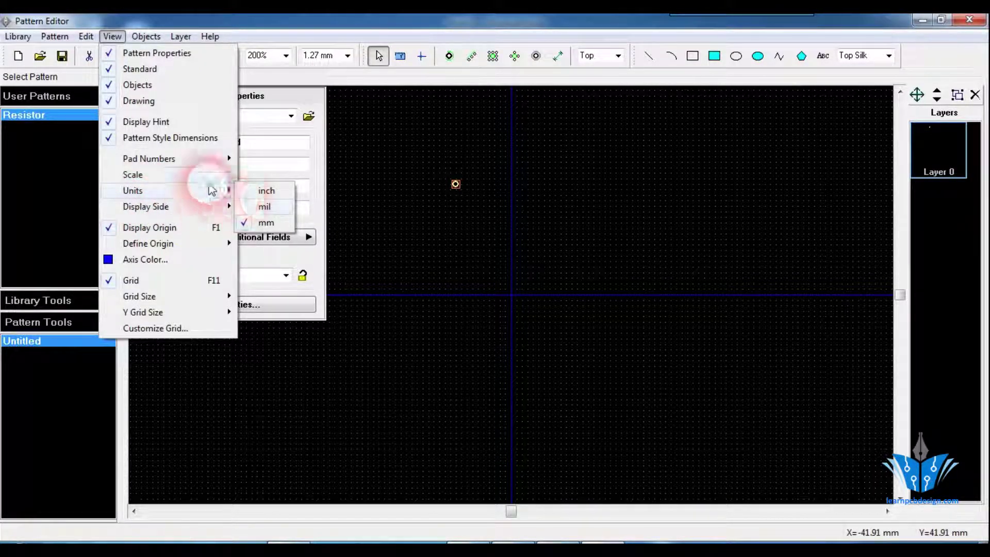
pyautogui.click(271, 226)
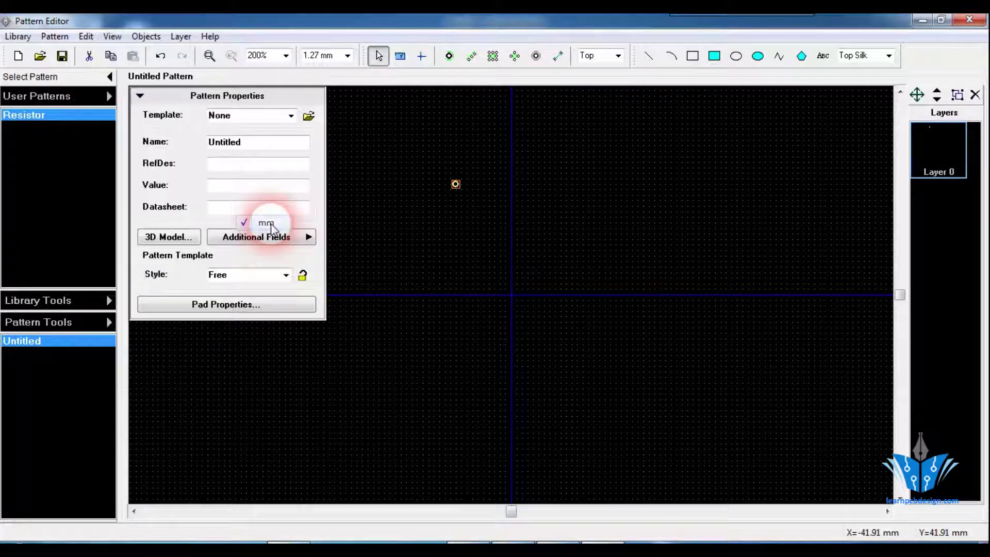
# Step: Stop pad 1 from using the pattern's pad properties and set its round hole diameter to 0.6 mm
pyautogui.click(456, 187)
pyautogui.rightClick(456, 188)
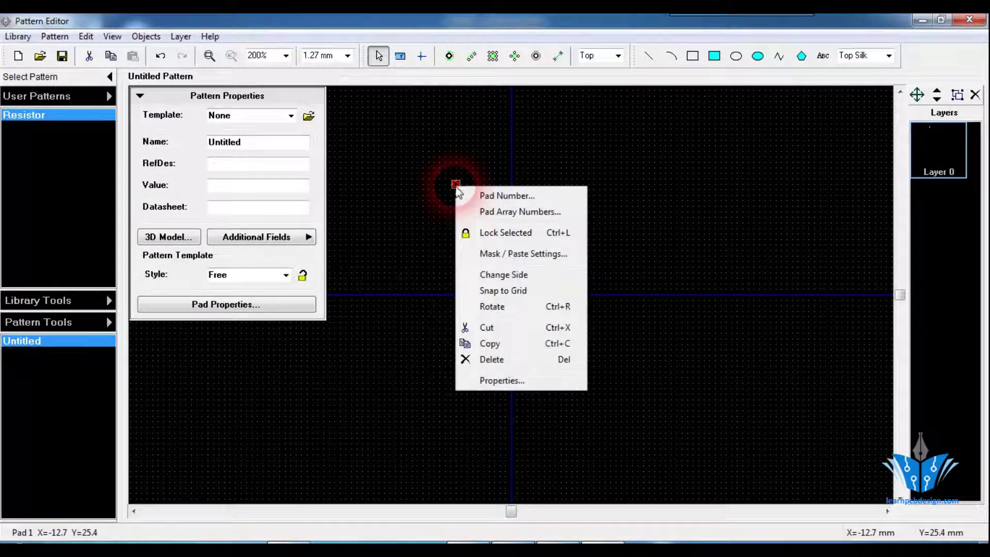
pyautogui.click(505, 386)
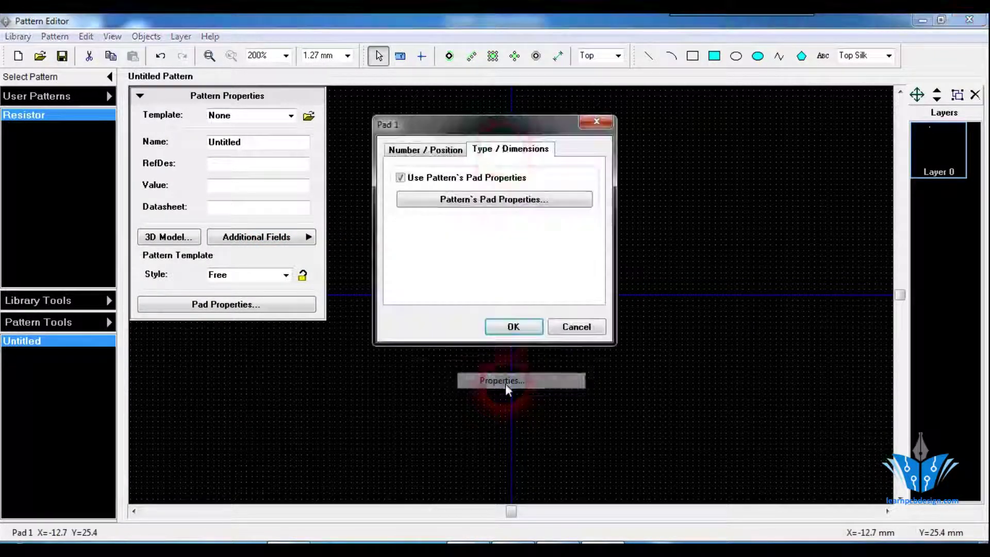
pyautogui.click(484, 180)
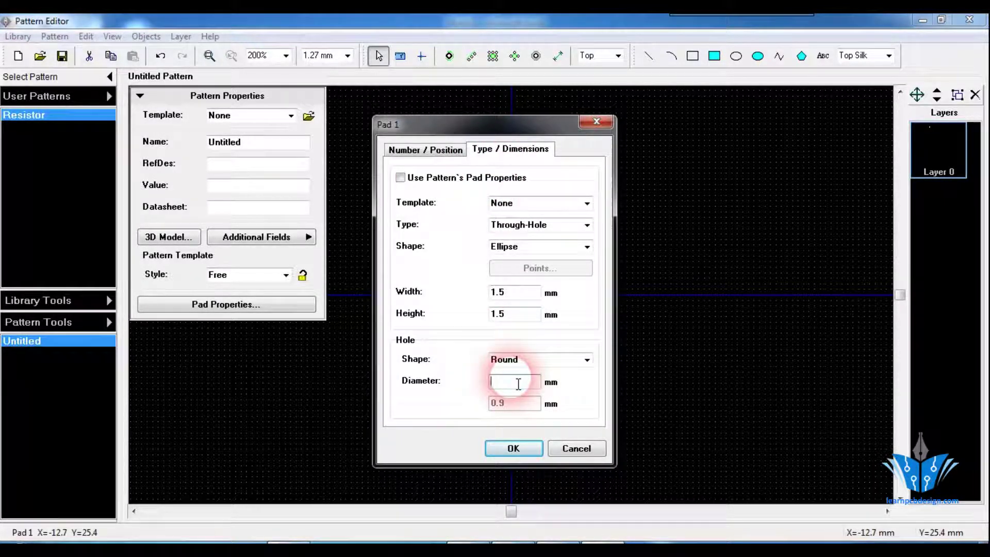
pyautogui.press('BackSpace')
pyautogui.write('.6')
pyautogui.click(517, 384)
pyautogui.click(508, 313)
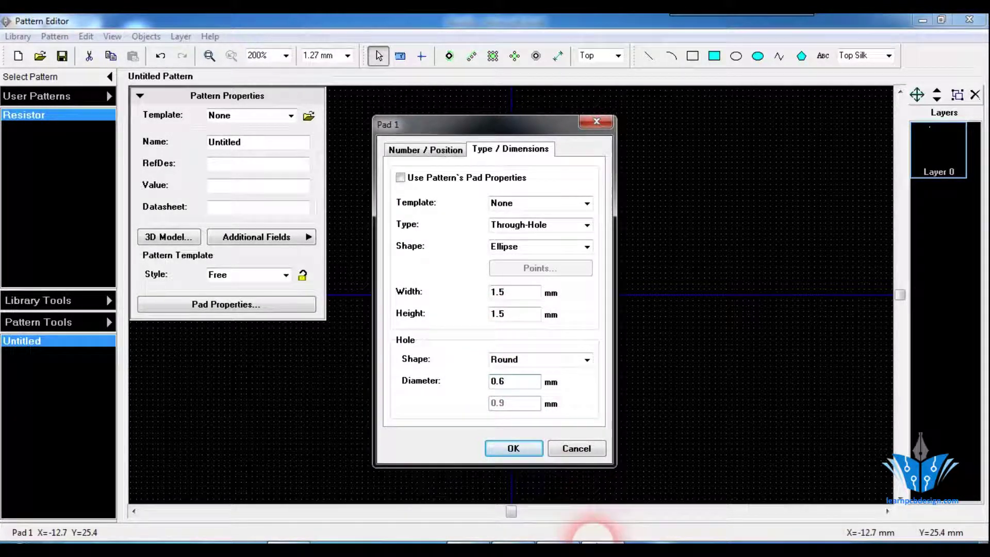
# Step: Switch to Calculator and add 0.6 and 0.8 to work out the pad's outer diameter
pyautogui.click(14, 536)
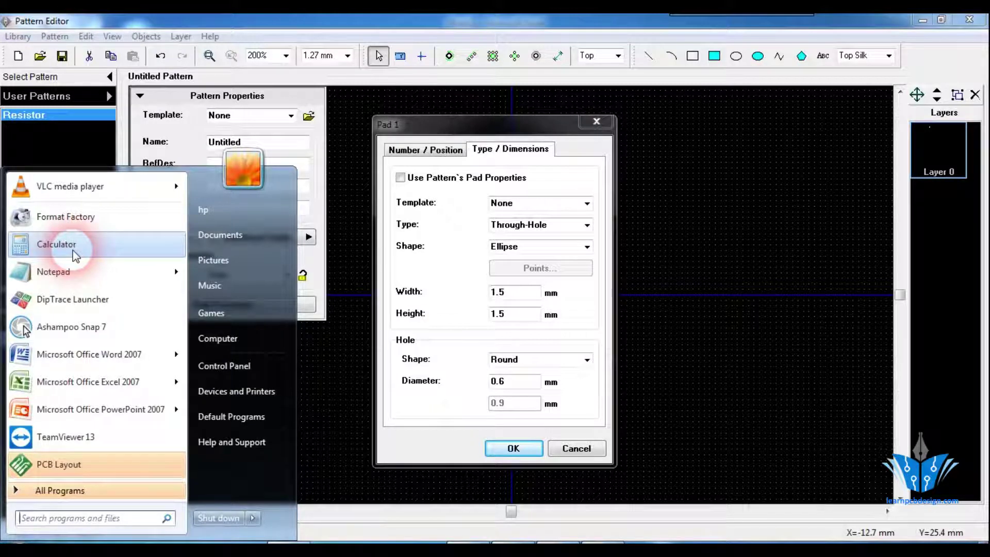
pyautogui.click(76, 253)
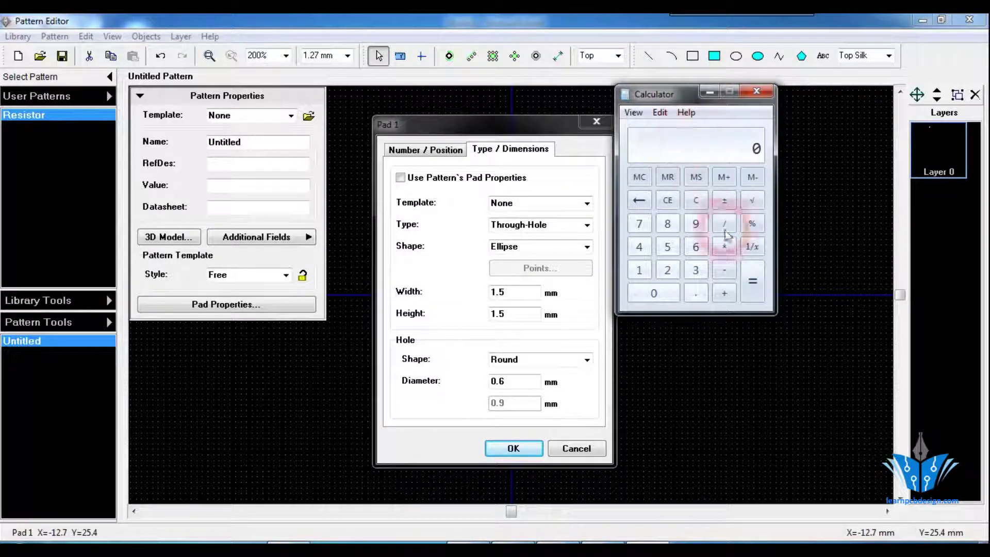
pyautogui.click(696, 292)
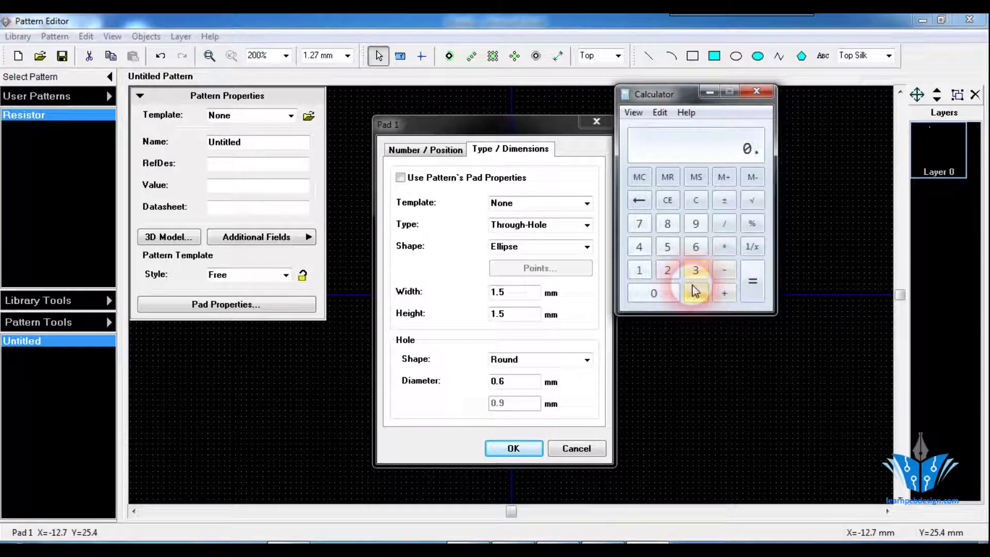
pyautogui.click(695, 246)
pyautogui.click(724, 293)
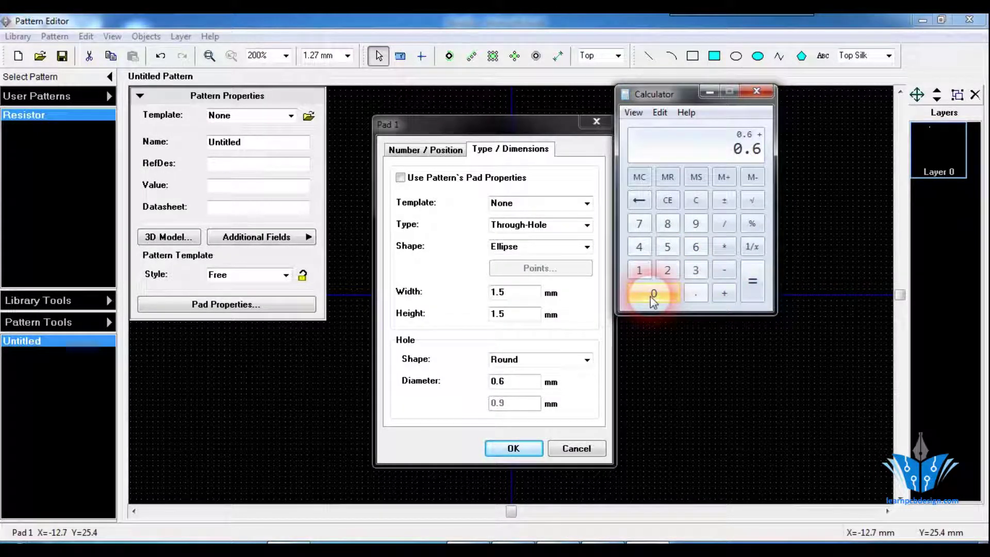
pyautogui.click(650, 296)
pyautogui.click(695, 297)
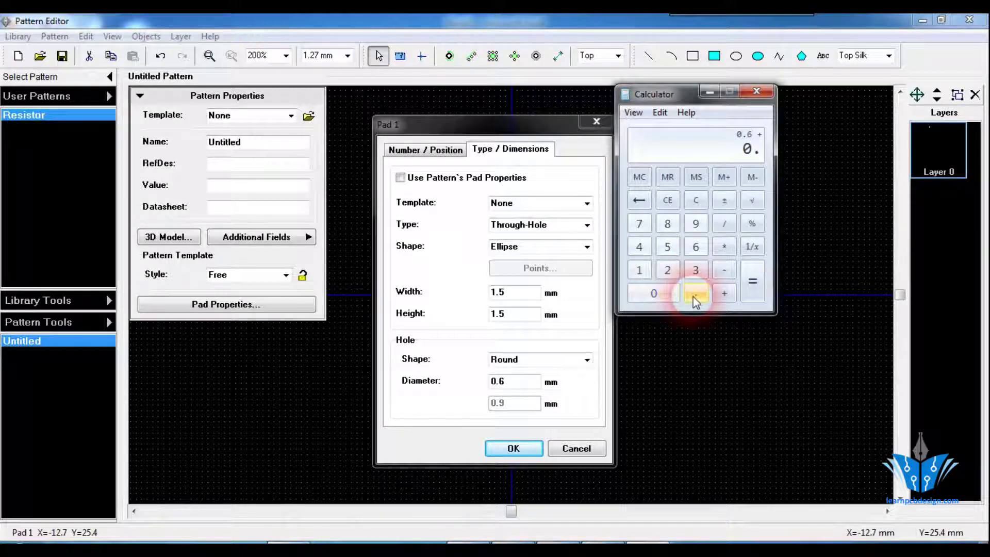
pyautogui.click(667, 224)
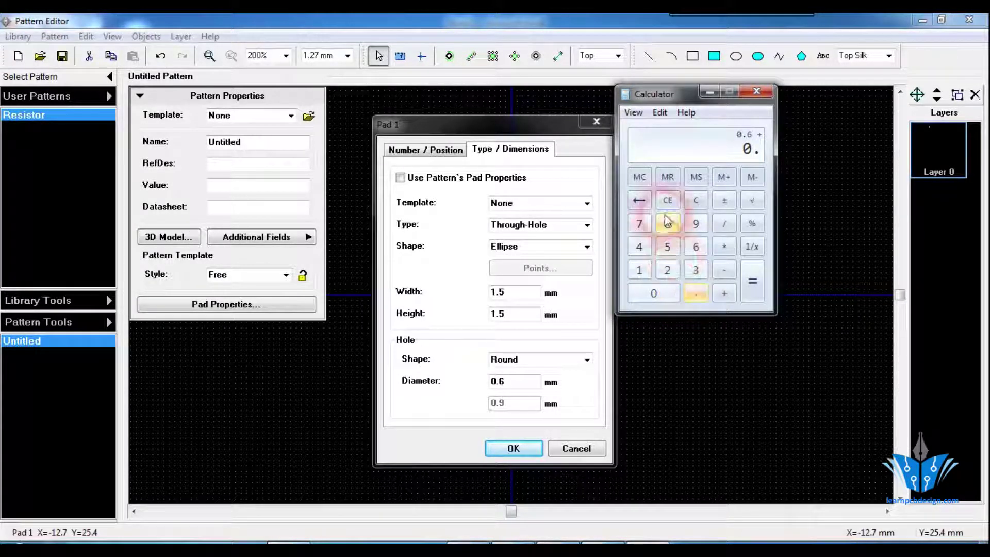
pyautogui.click(685, 156)
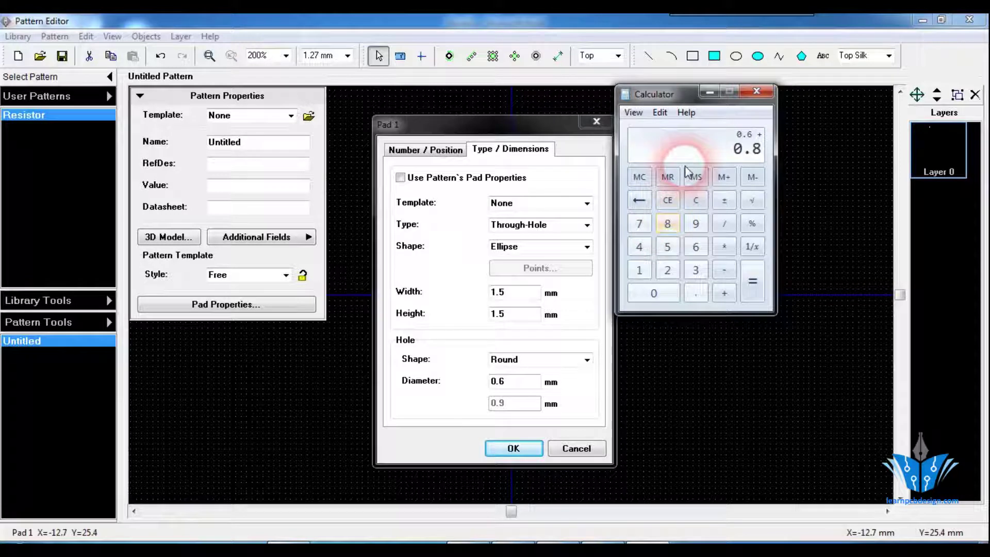
pyautogui.click(730, 147)
pyautogui.click(619, 191)
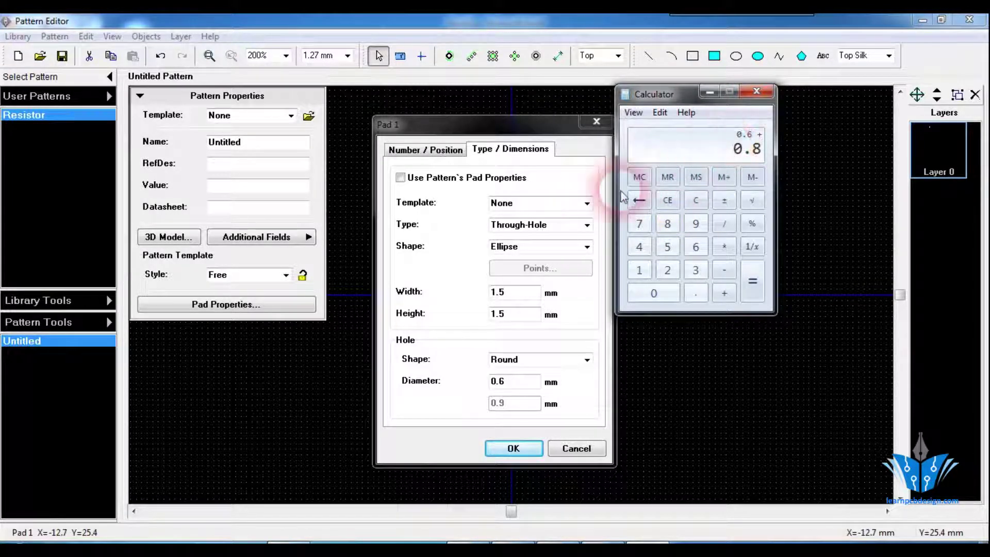
pyautogui.click(755, 308)
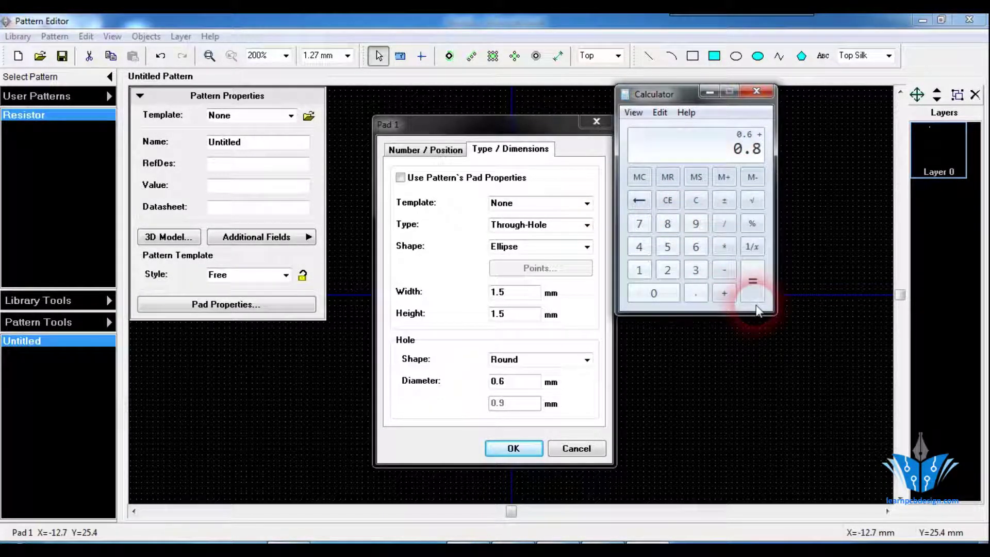
pyautogui.click(756, 288)
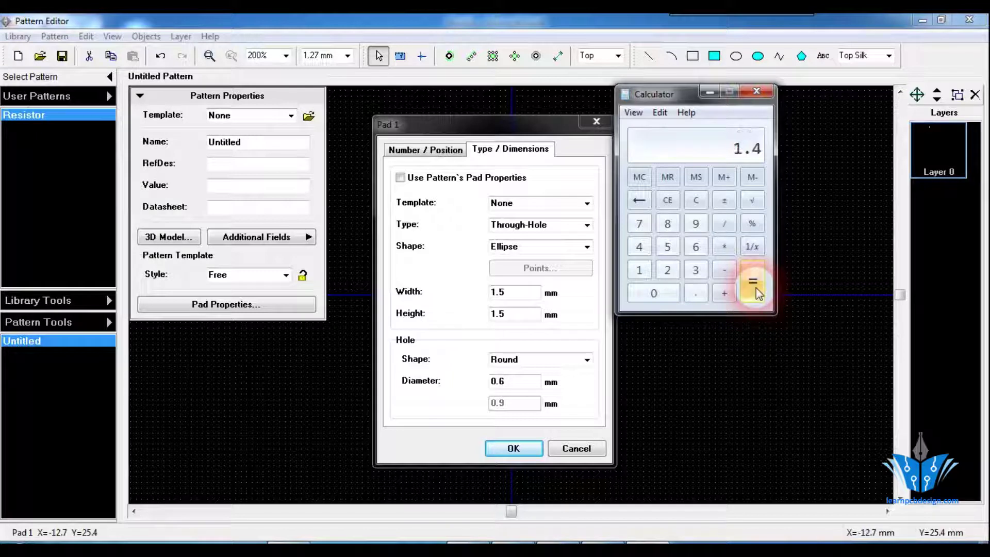
# Step: Set pad 1's width and height to 1.4 mm and apply the pad properties
pyautogui.click(519, 323)
pyautogui.press('BackSpace')
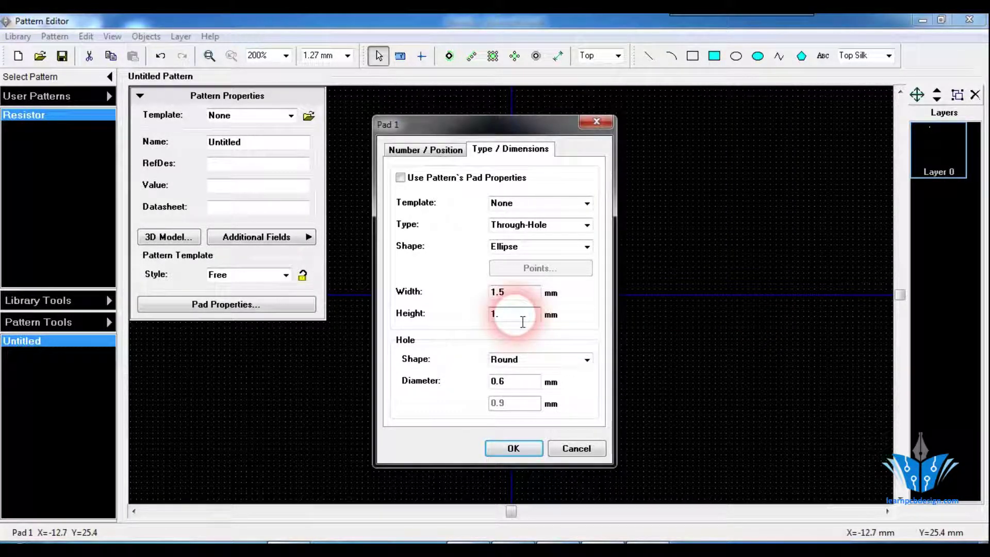
pyautogui.write('4')
pyautogui.click(523, 297)
pyautogui.press('BackSpace')
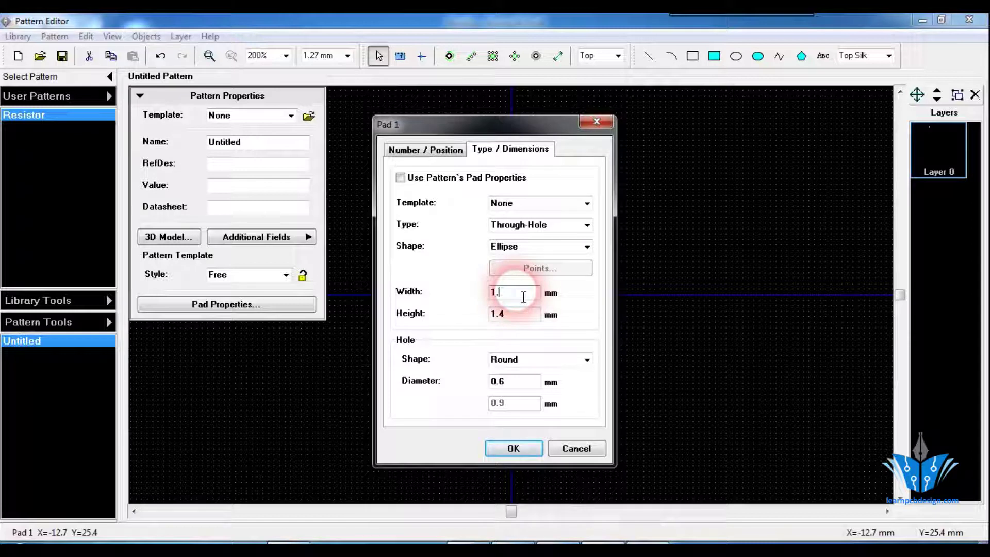
pyautogui.write('4')
pyautogui.click(402, 212)
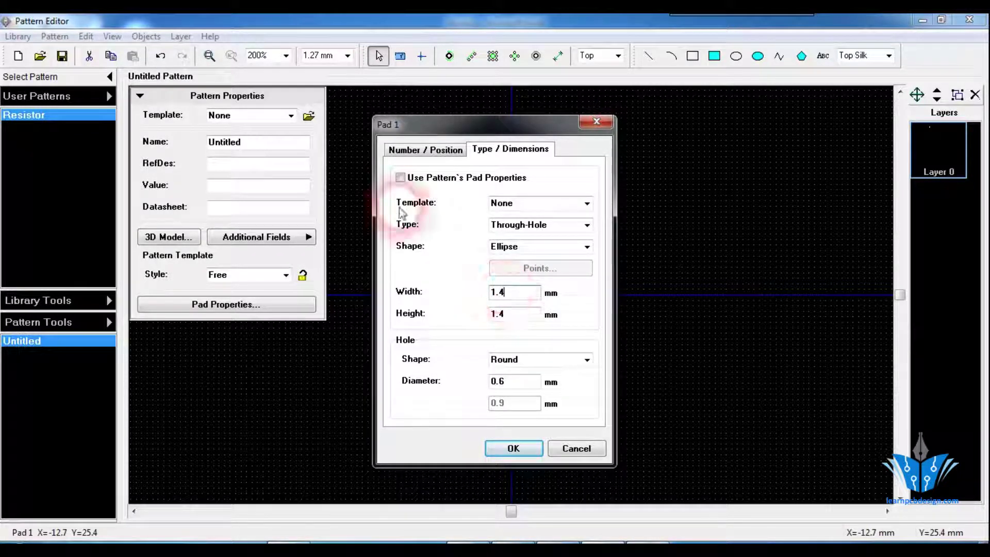
pyautogui.click(419, 264)
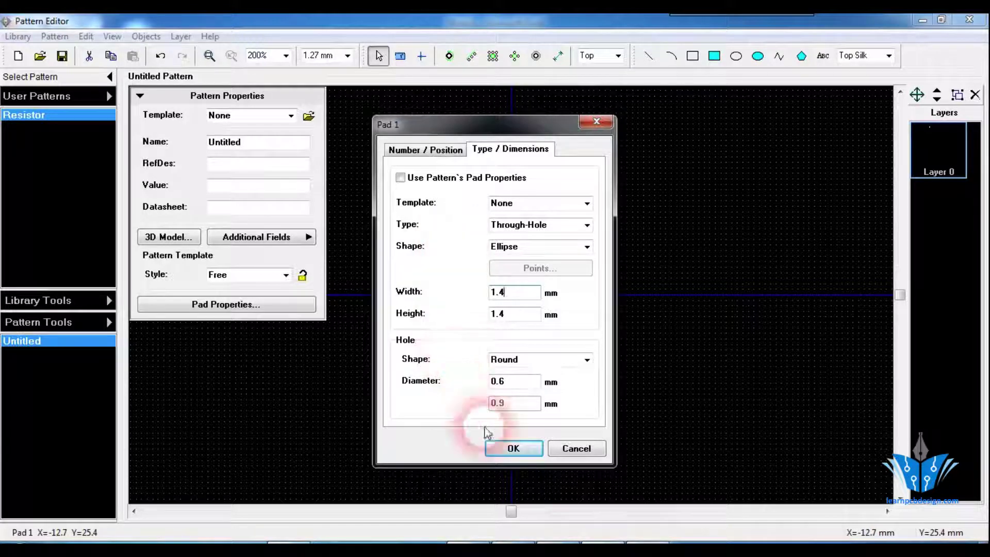
pyautogui.click(508, 446)
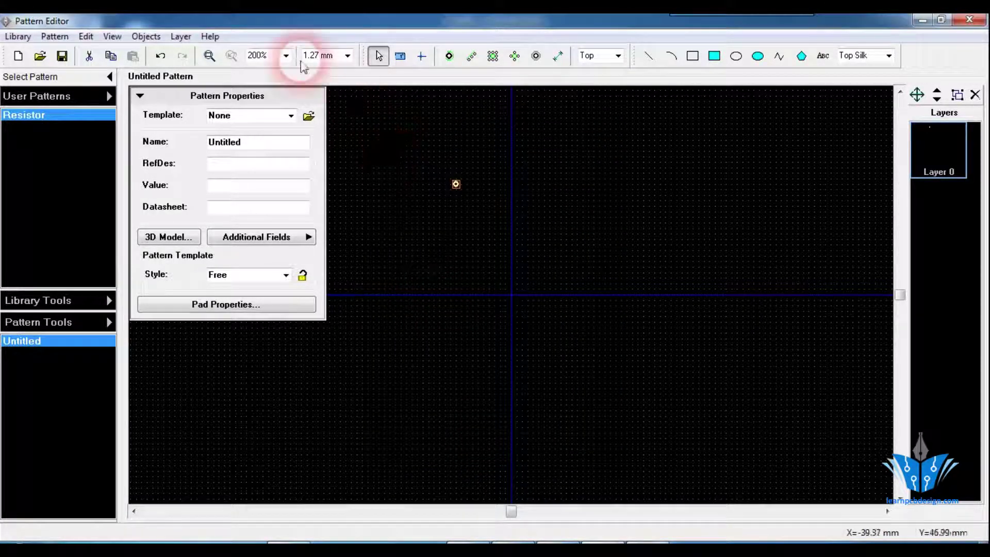
# Step: Move pad 1 to the pattern's origin by setting its position to X 0 mm, Y 0 mm
pyautogui.click(285, 55)
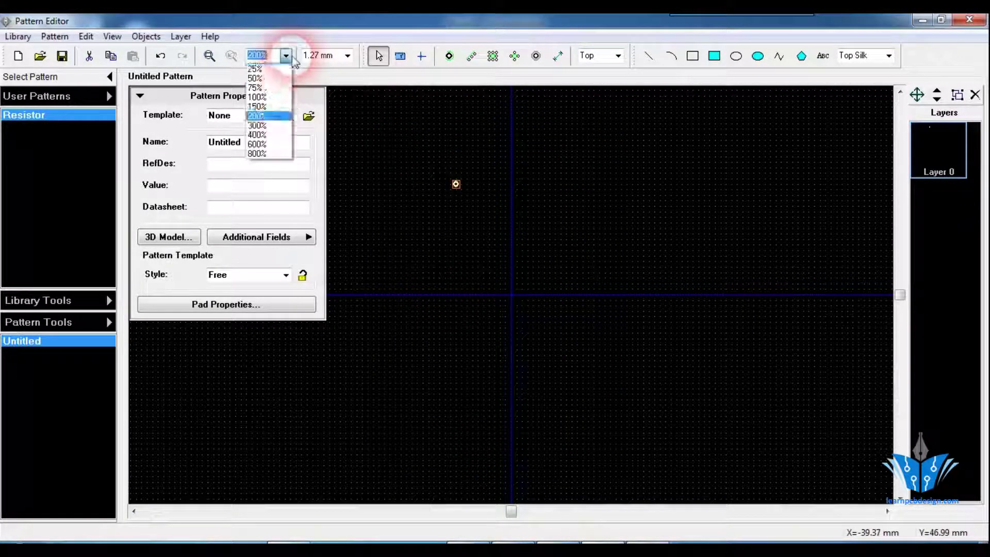
pyautogui.click(284, 125)
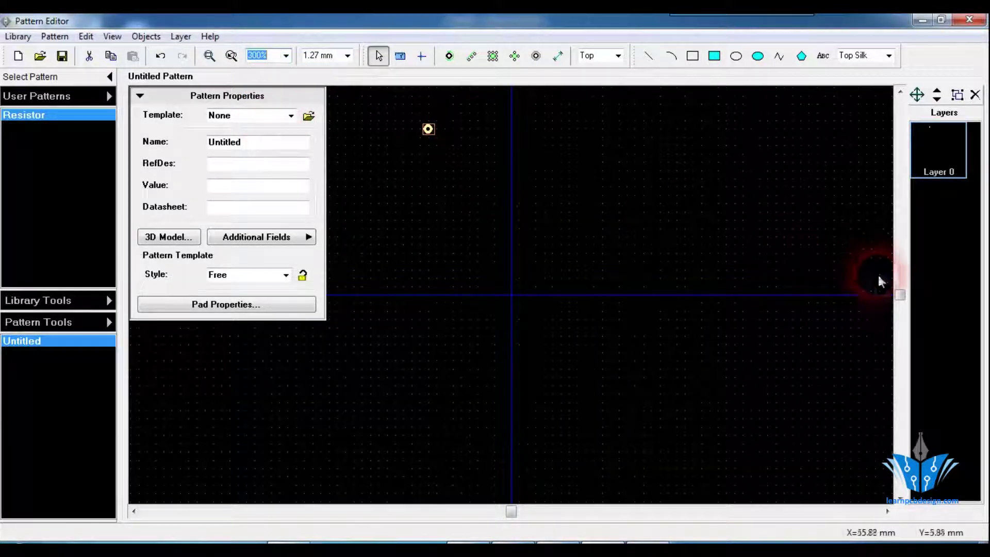
pyautogui.moveTo(899, 294); pyautogui.dragTo(899, 282)
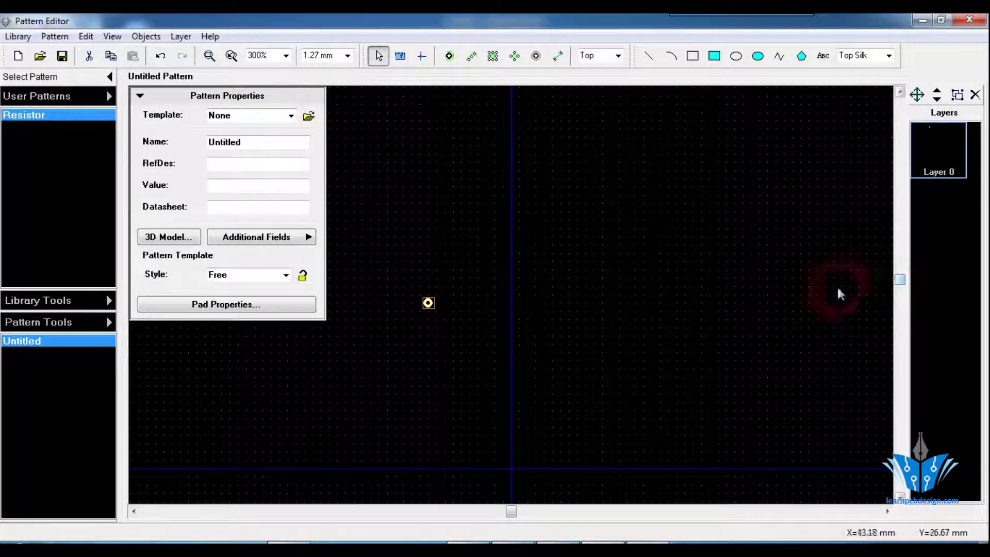
pyautogui.click(429, 303)
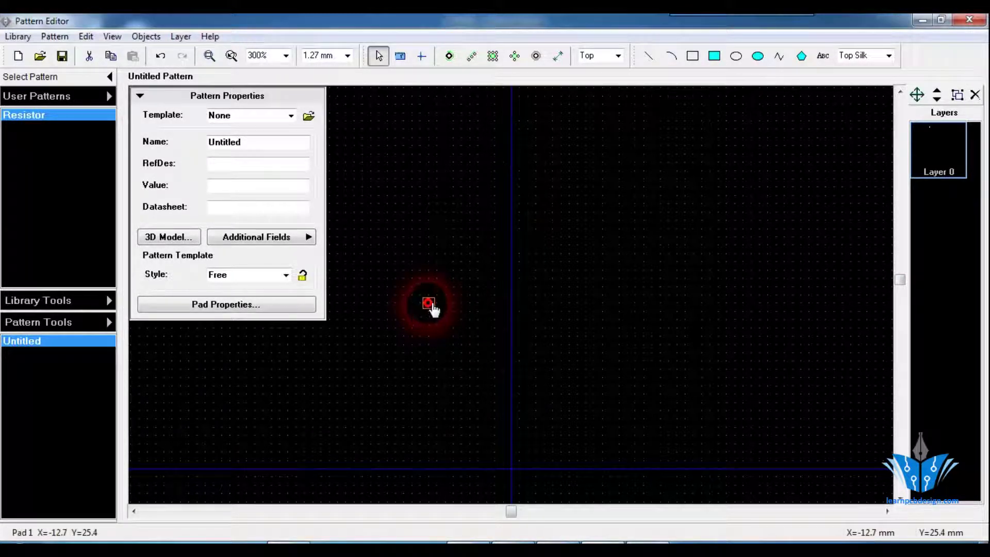
pyautogui.click(436, 309)
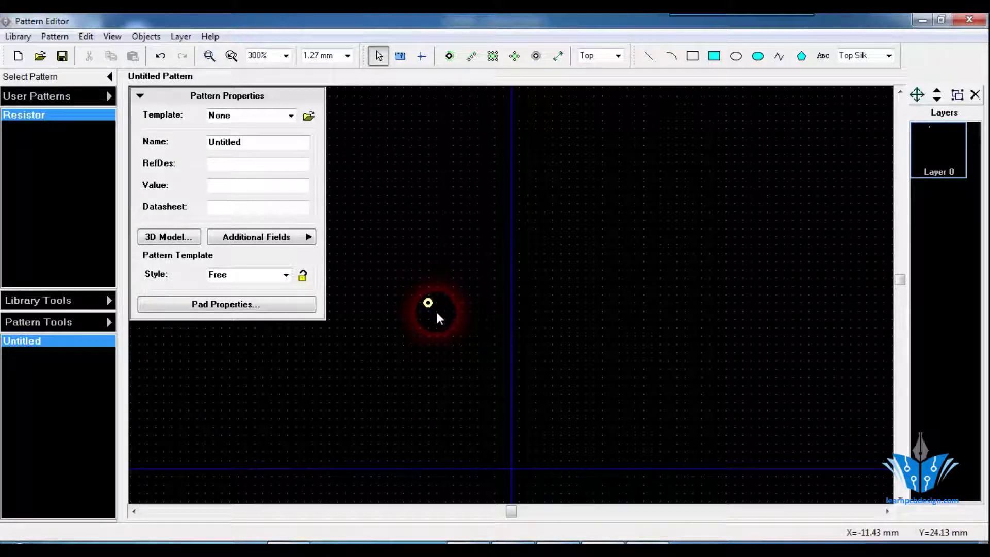
pyautogui.click(430, 306)
pyautogui.rightClick(429, 304)
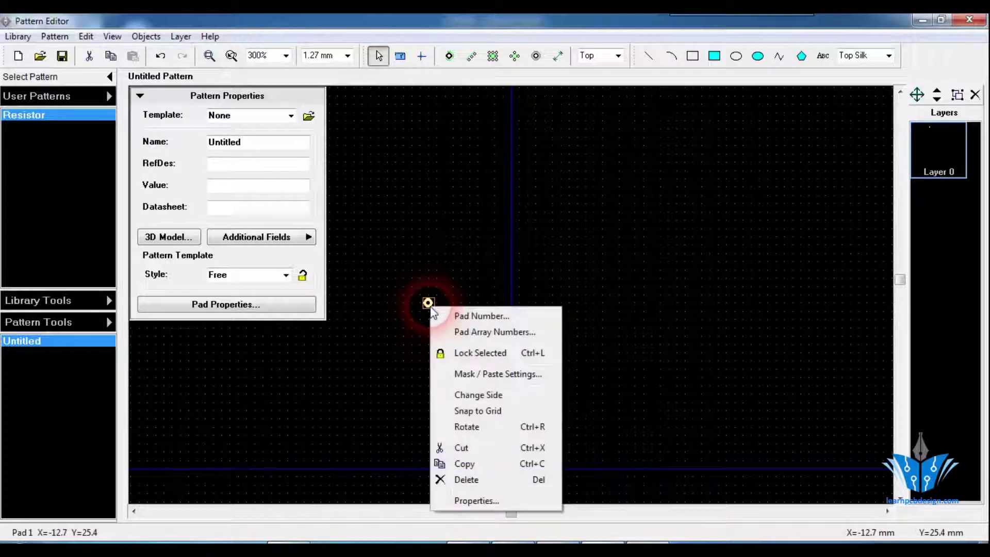
pyautogui.click(477, 500)
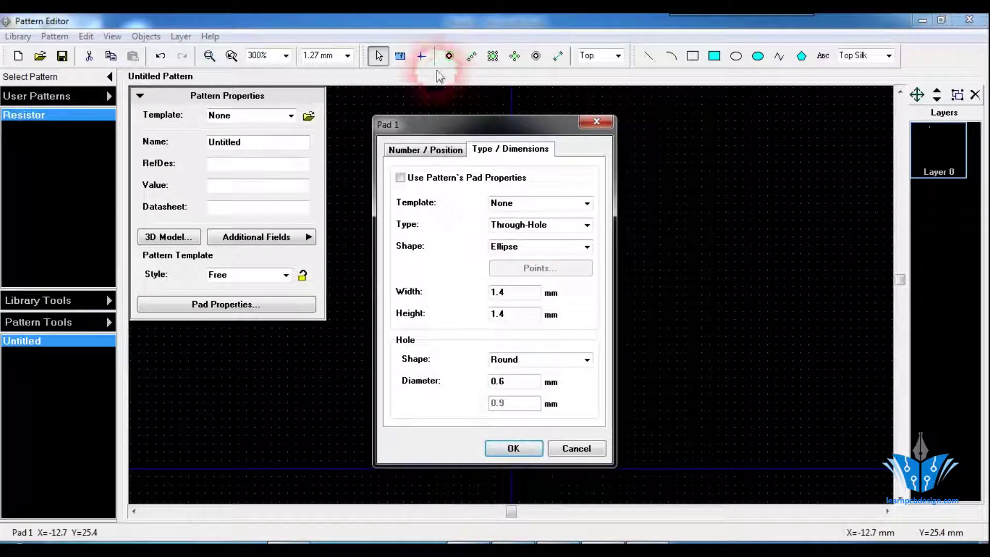
pyautogui.click(436, 151)
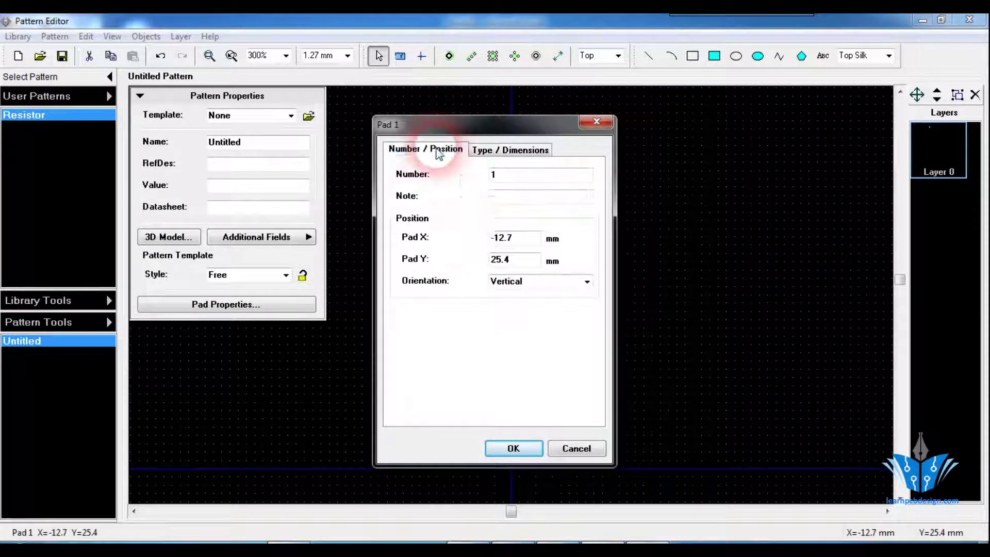
pyautogui.click(513, 243)
pyautogui.press('BackSpace')
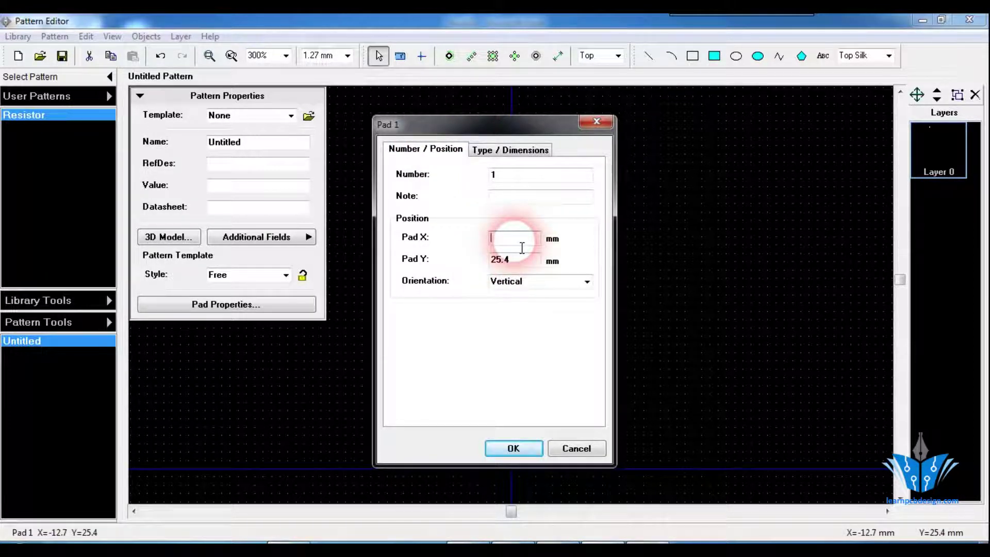
pyautogui.write('0')
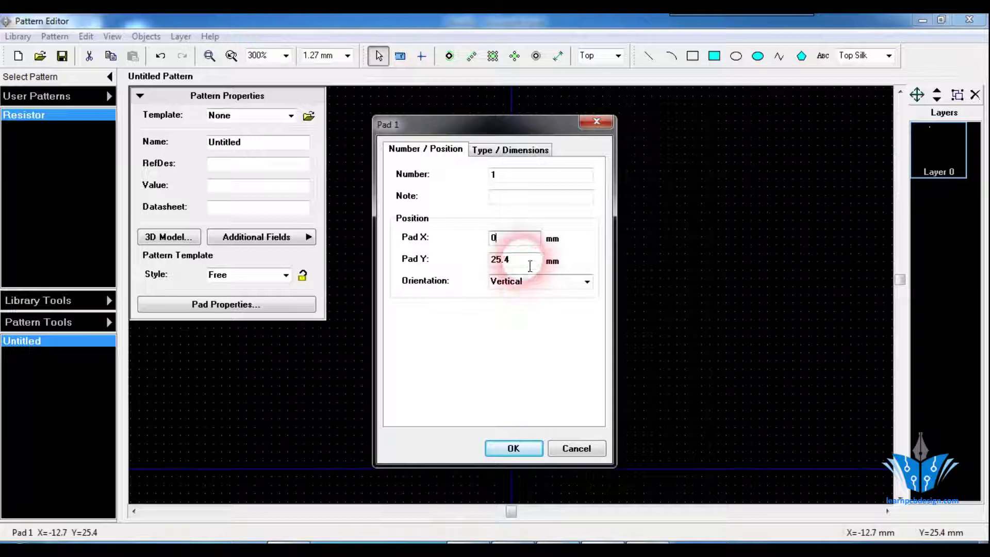
pyautogui.press('BackSpace')
pyautogui.press('BackSpace')
pyautogui.press('BackSpace')
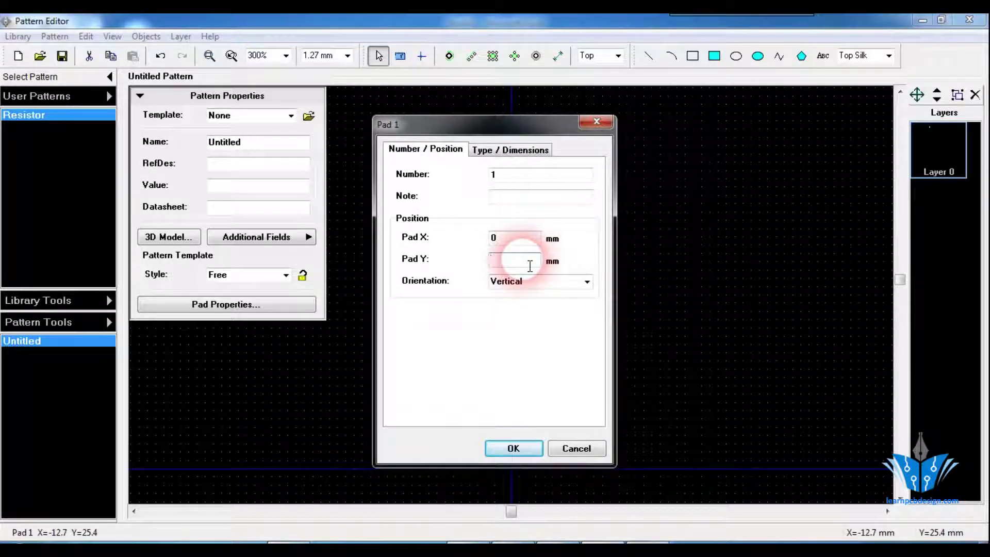
pyautogui.write('0')
pyautogui.click(515, 449)
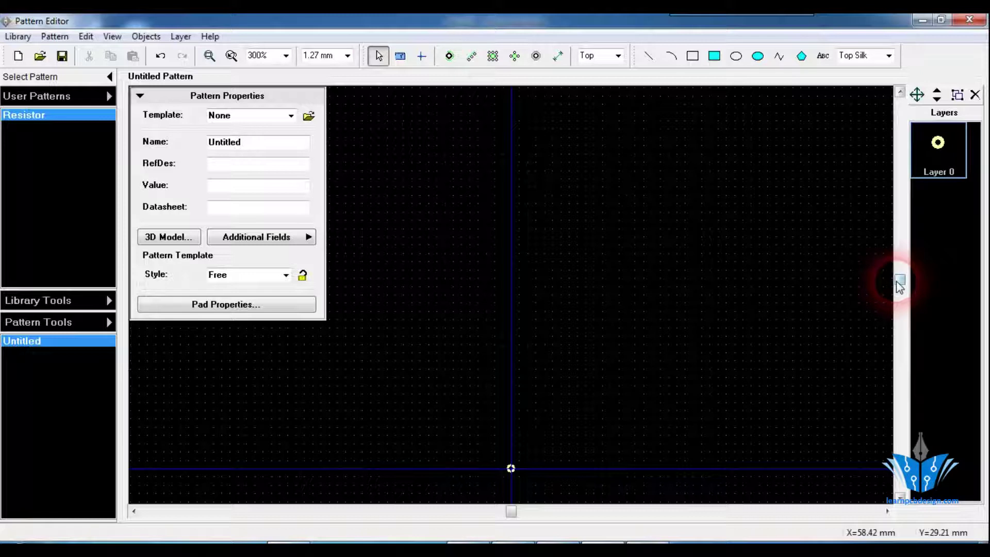
pyautogui.moveTo(900, 283); pyautogui.dragTo(901, 293)
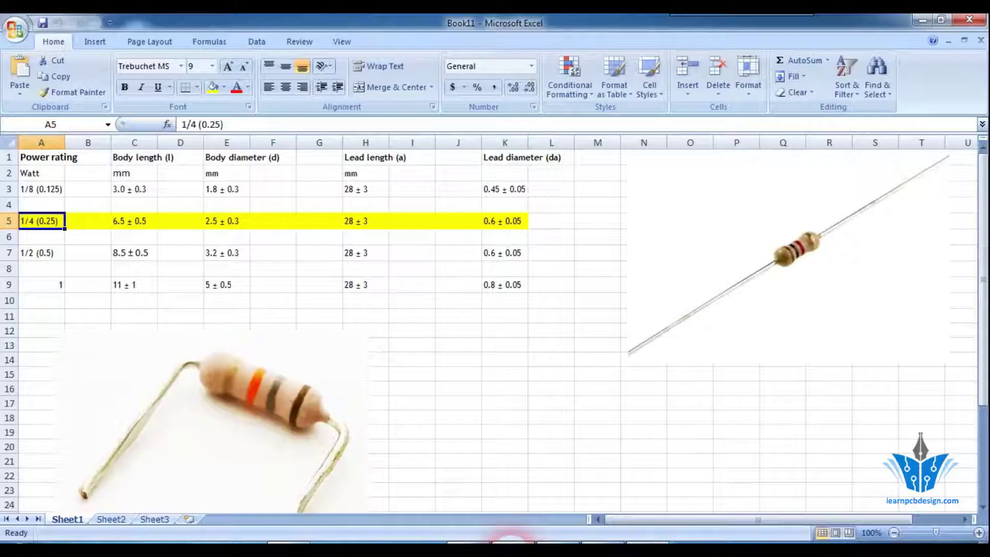
# Step: Check the 1/4 watt lead length in the Excel sheet and divide 28 by 2 in Calculator
pyautogui.click(510, 542)
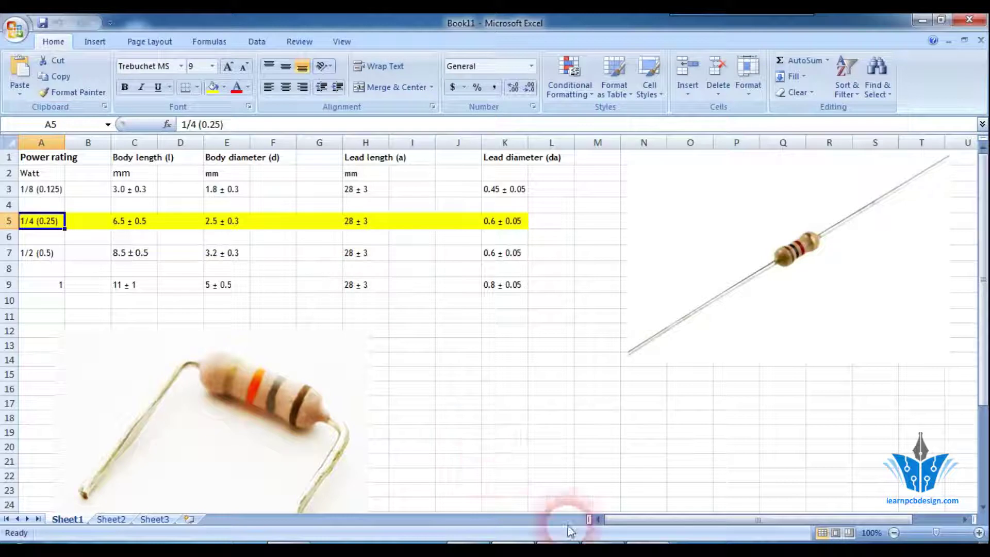
pyautogui.click(647, 536)
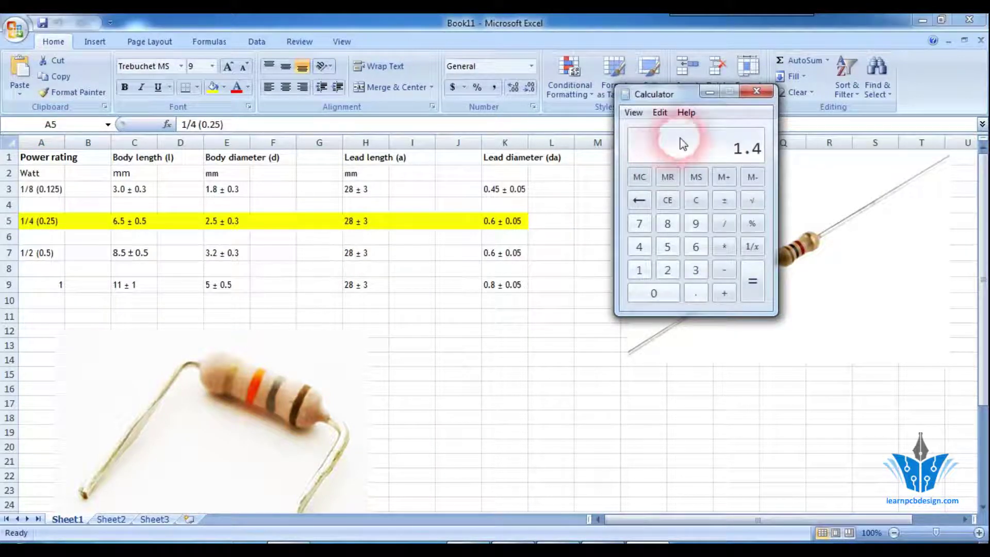
pyautogui.click(696, 201)
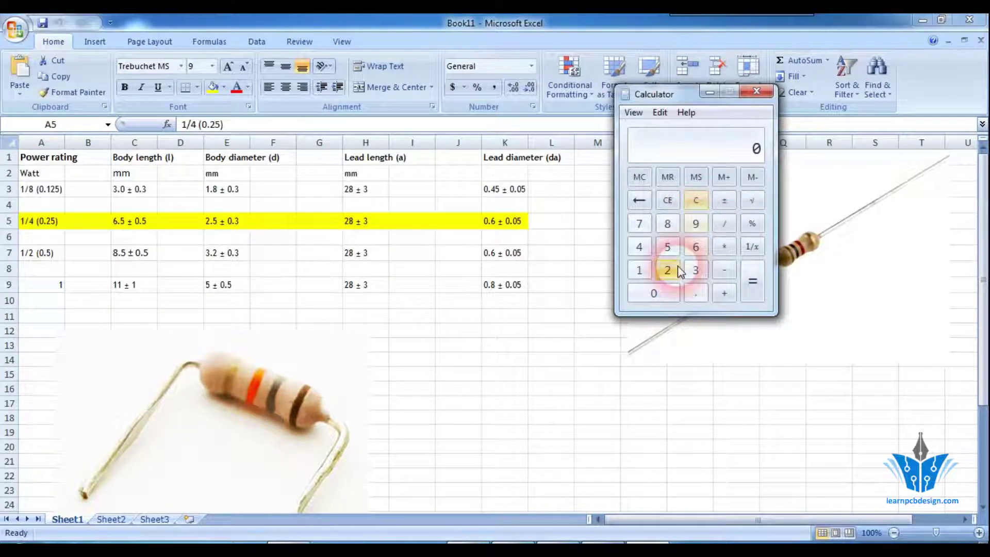
pyautogui.click(668, 269)
pyautogui.click(667, 223)
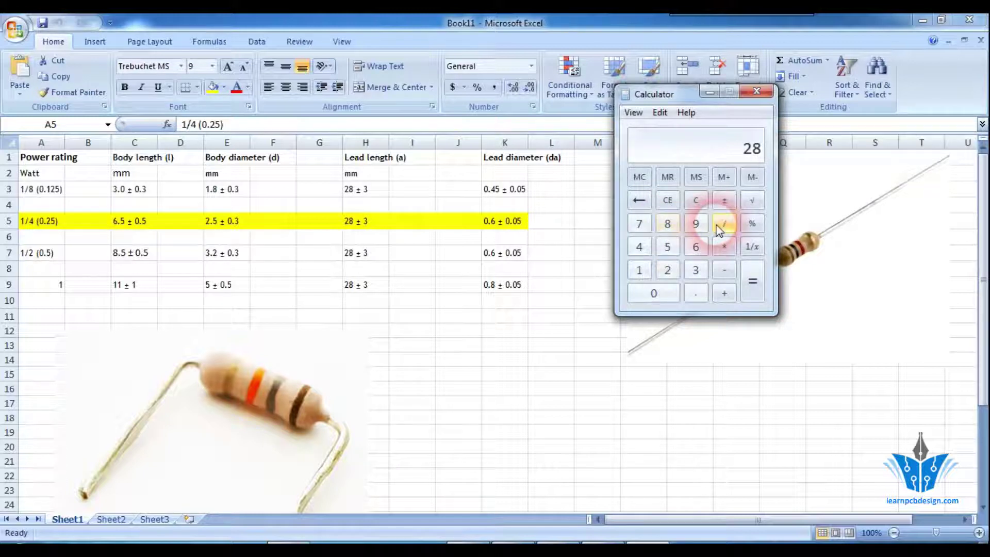
pyautogui.click(723, 223)
pyautogui.click(667, 269)
pyautogui.click(752, 289)
pyautogui.click(709, 93)
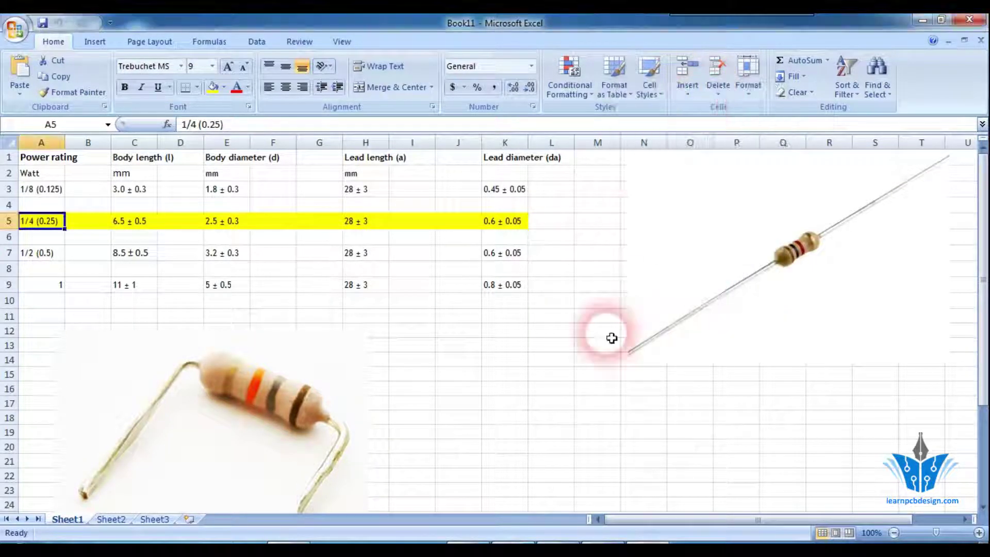
# Step: Switch back to the DipTrace Pattern Editor, copy pad 1 and paste the copy above the horizontal axis at about X 13.97 mm, Y 12.7 mm
pyautogui.click(607, 542)
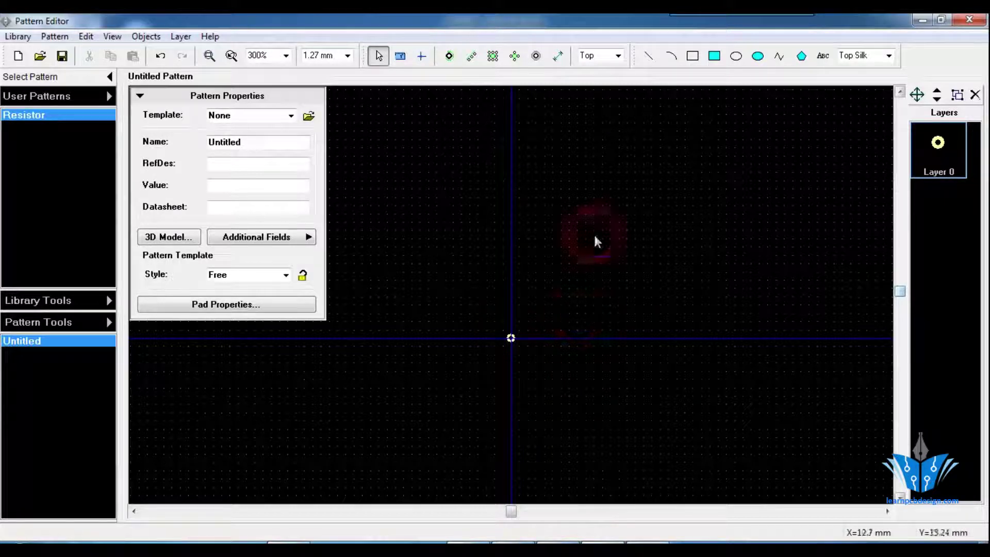
pyautogui.click(513, 344)
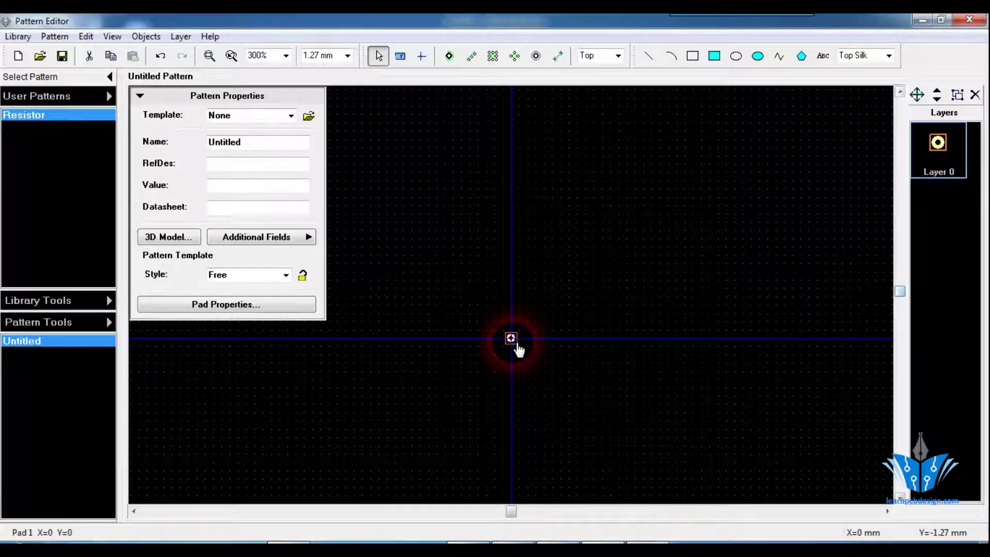
pyautogui.rightClick(513, 342)
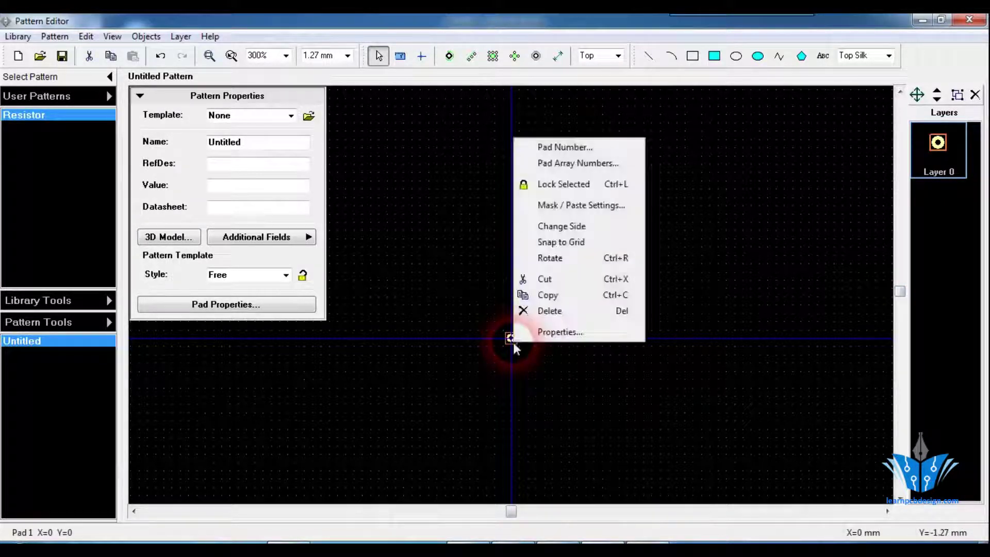
pyautogui.click(552, 295)
pyautogui.click(581, 235)
pyautogui.rightClick(601, 253)
pyautogui.click(608, 265)
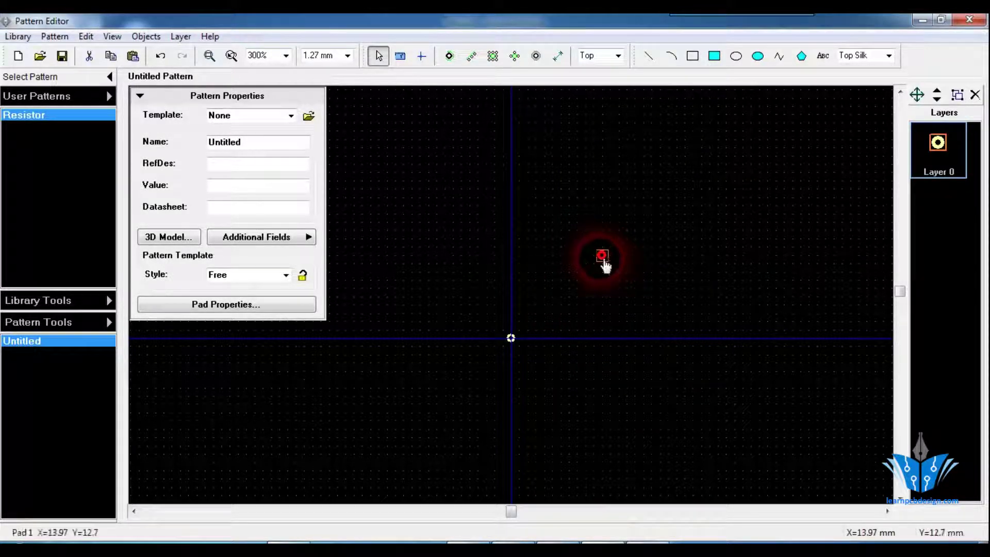
# Step: Renumber the pasted pad as 2 and set its position to X 14 mm, Y 0 mm
pyautogui.rightClick(603, 260)
pyautogui.click(635, 453)
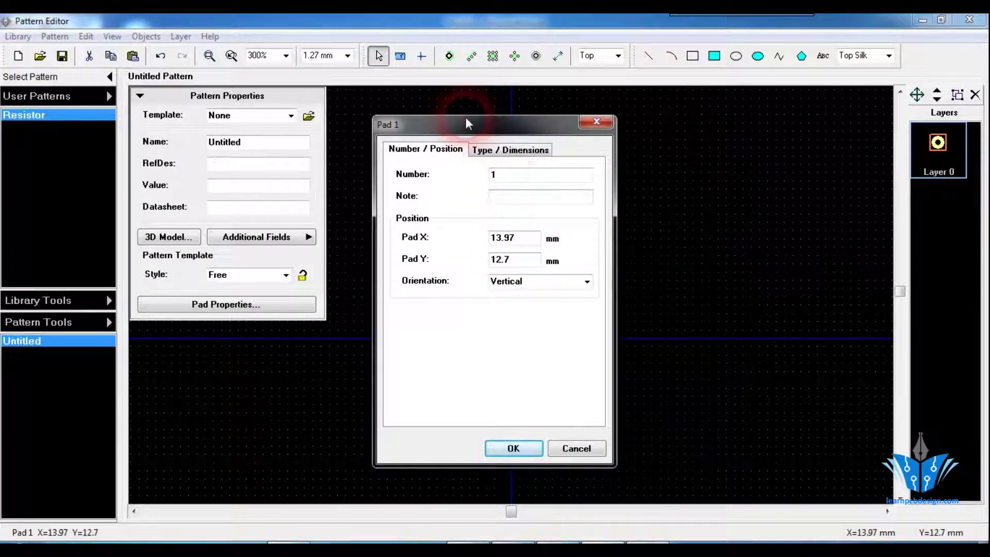
pyautogui.moveTo(466, 118); pyautogui.dragTo(341, 175)
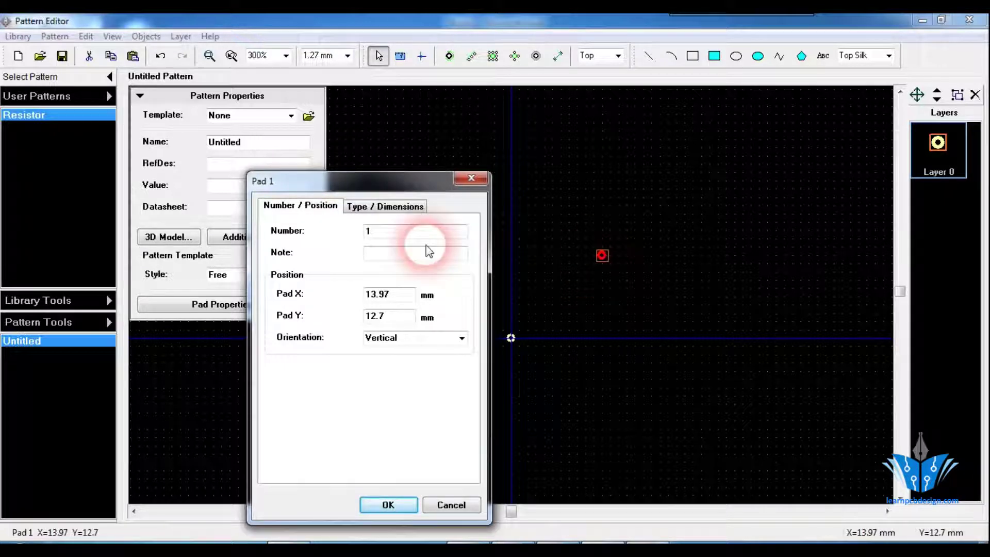
pyautogui.doubleClick(411, 235)
pyautogui.write('2')
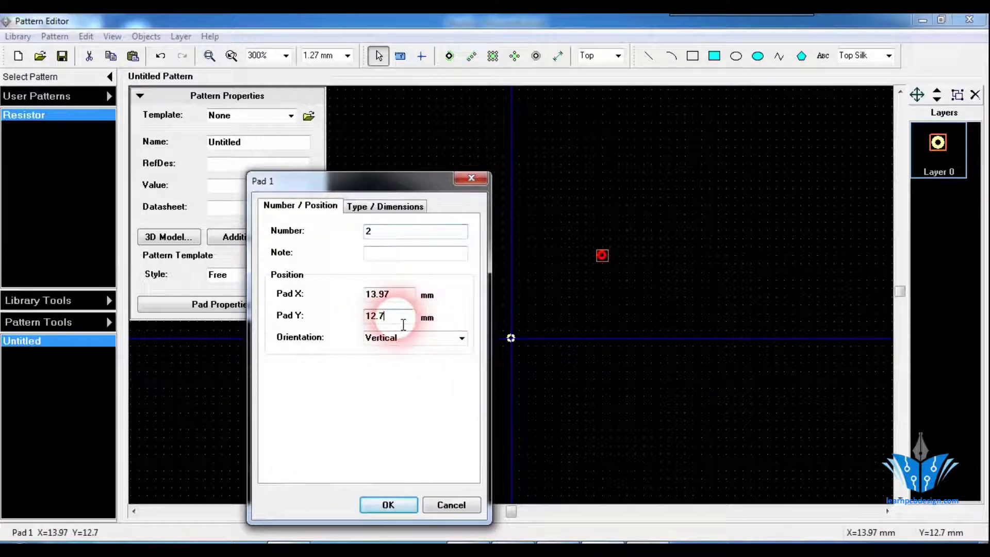
pyautogui.press('BackSpace')
pyautogui.write('0')
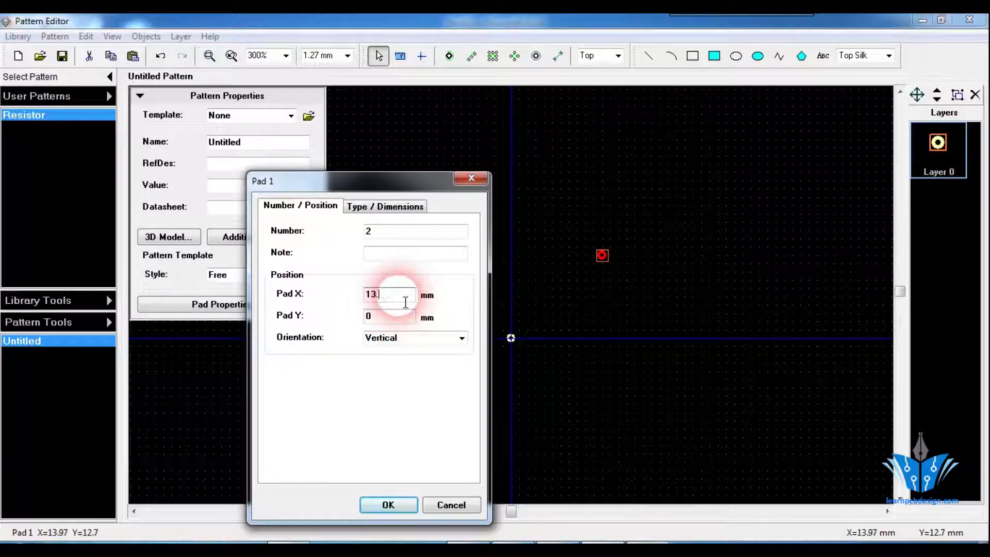
pyautogui.write('14')
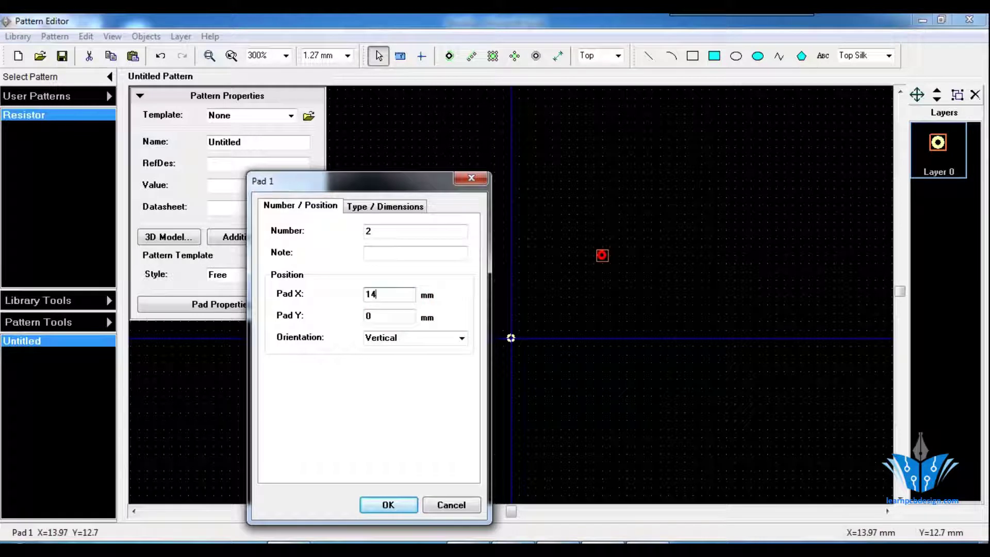
pyautogui.click(382, 503)
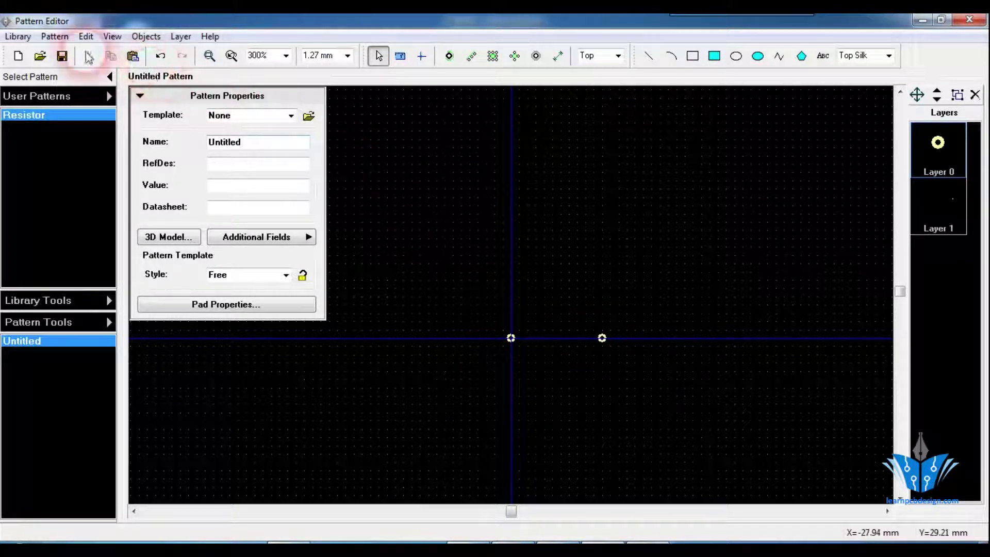
# Step: Center the two-pad pattern on the origin
pyautogui.click(56, 37)
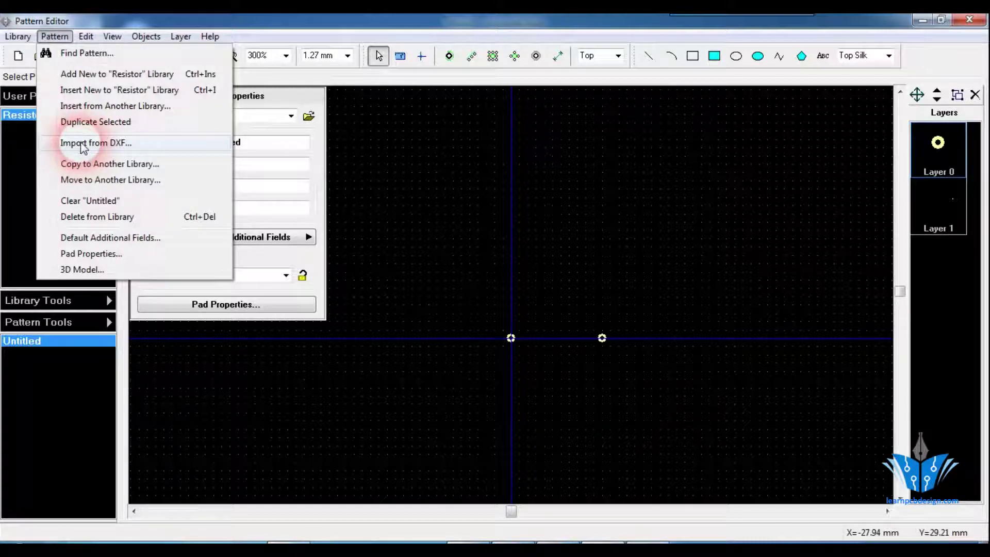
pyautogui.click(85, 37)
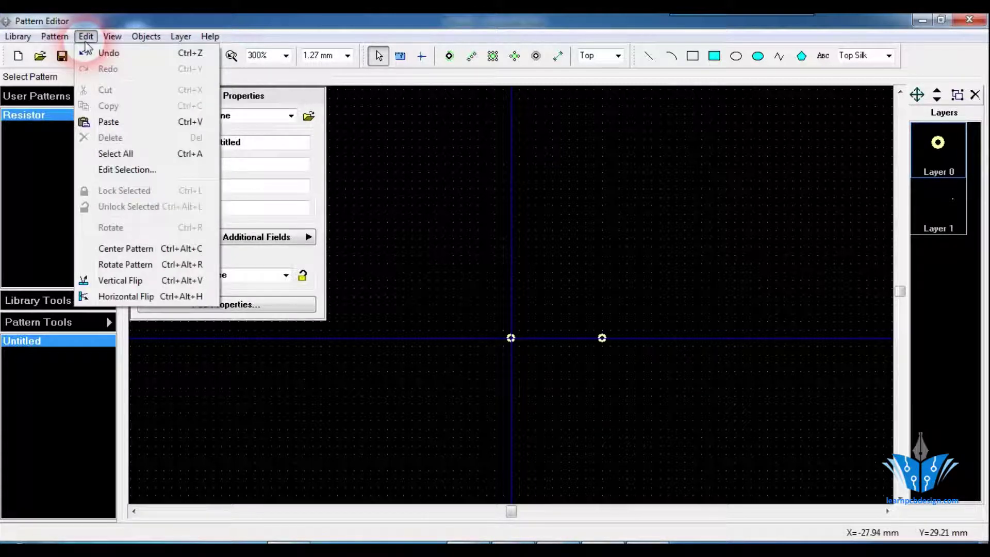
pyautogui.click(115, 248)
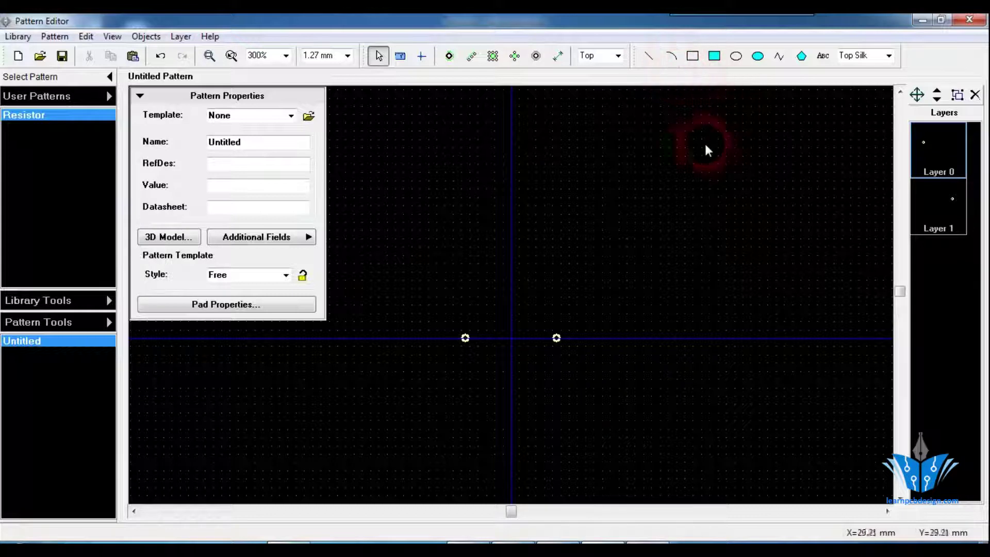
# Step: Add a horizontal dimension below the pads between pad 1 and pad 2, and check it at 600% zoom
pyautogui.click(557, 55)
pyautogui.click(558, 78)
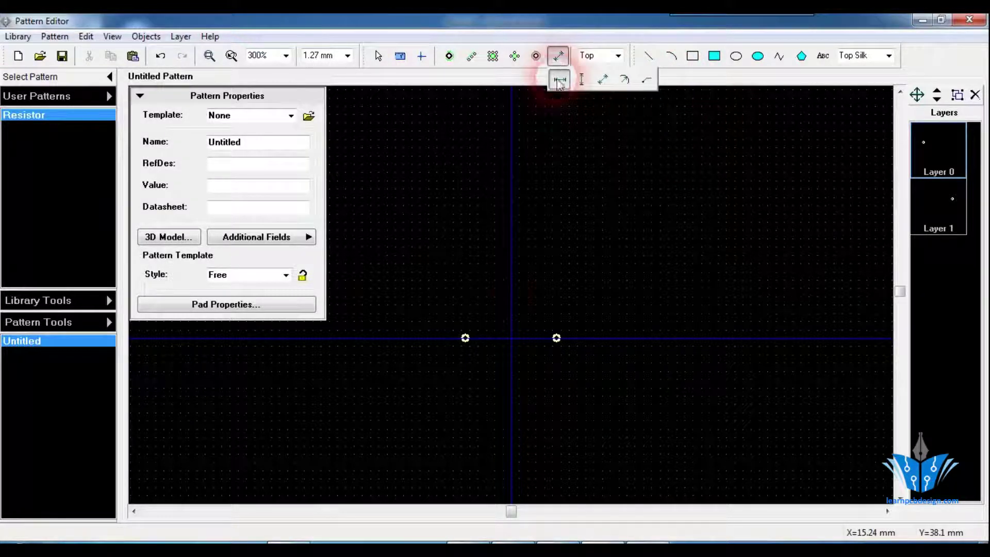
pyautogui.click(477, 350)
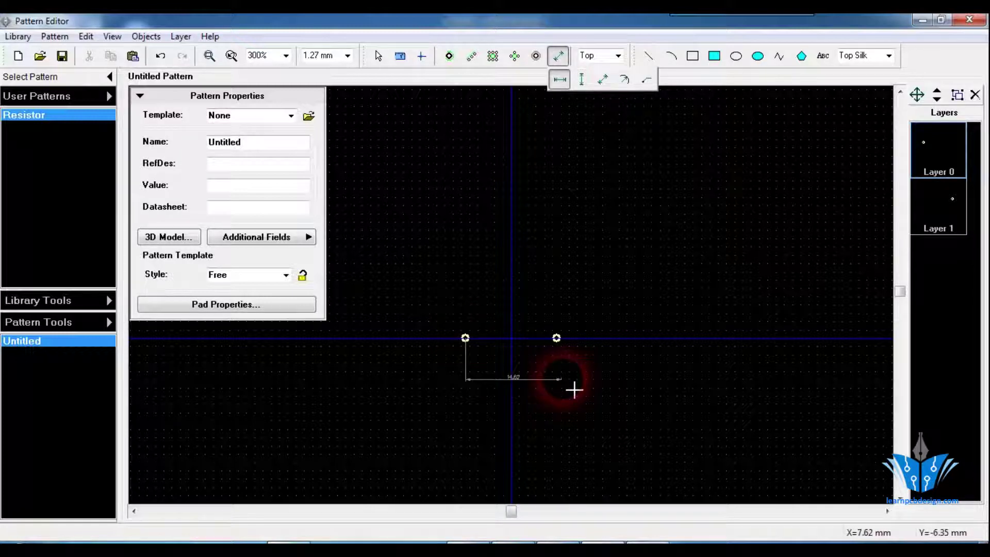
pyautogui.click(568, 351)
pyautogui.click(568, 373)
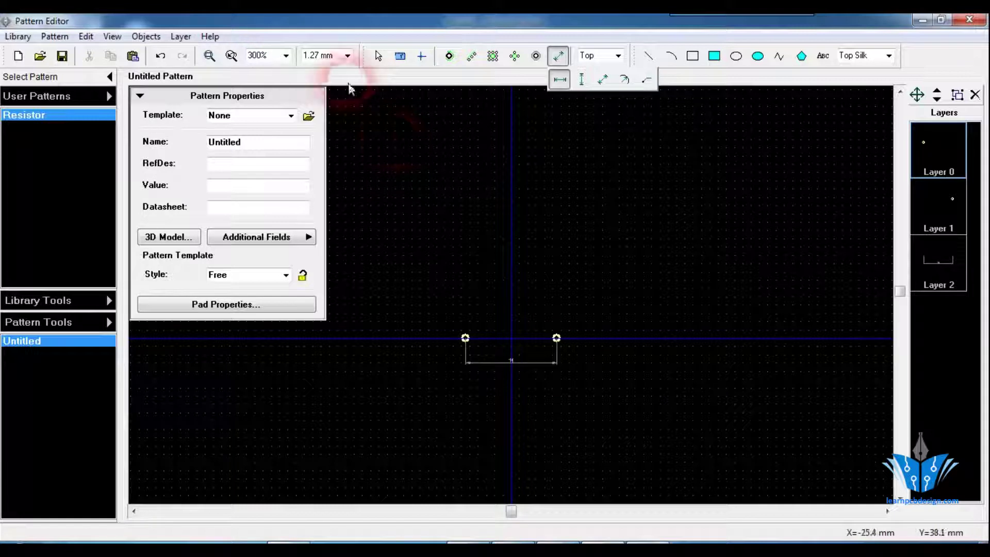
pyautogui.click(285, 55)
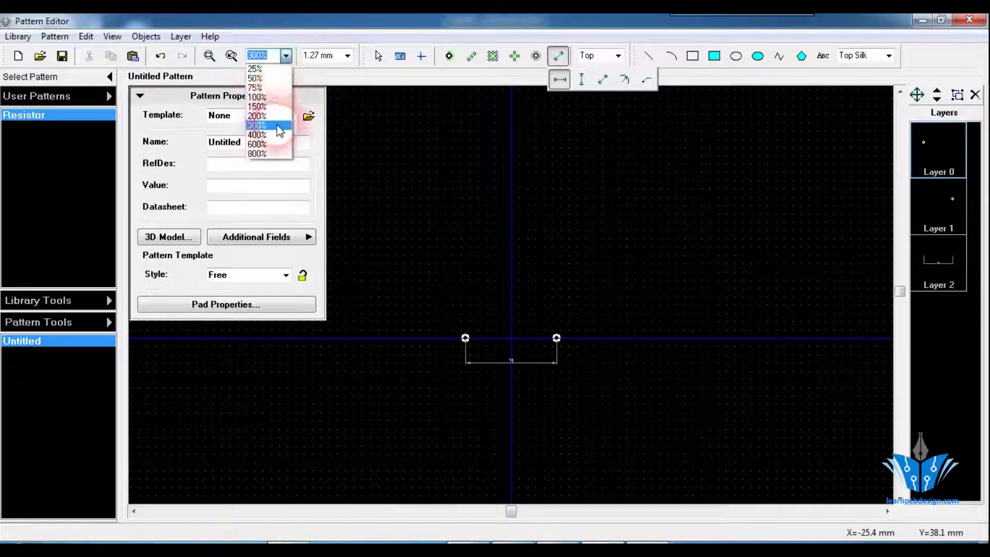
pyautogui.click(277, 145)
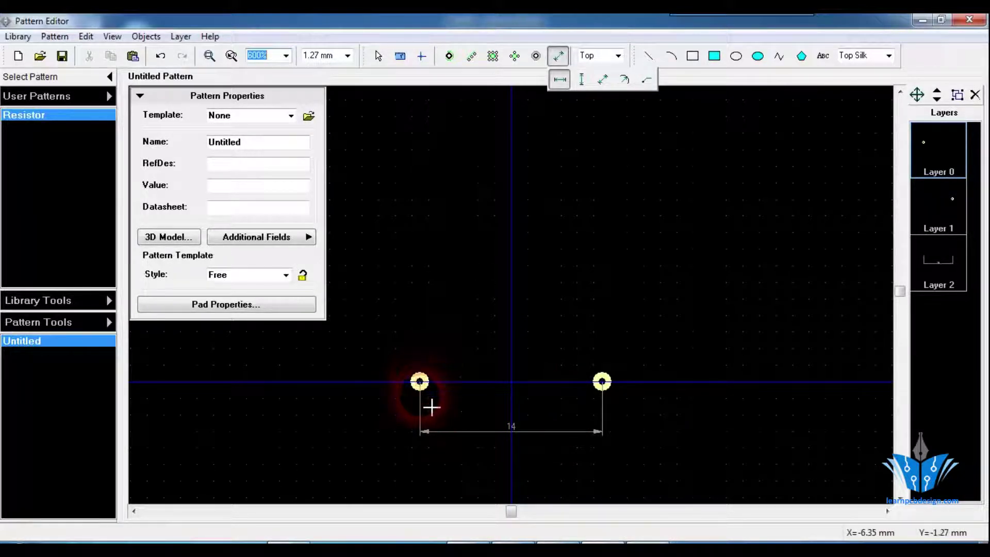
pyautogui.rightClick(574, 329)
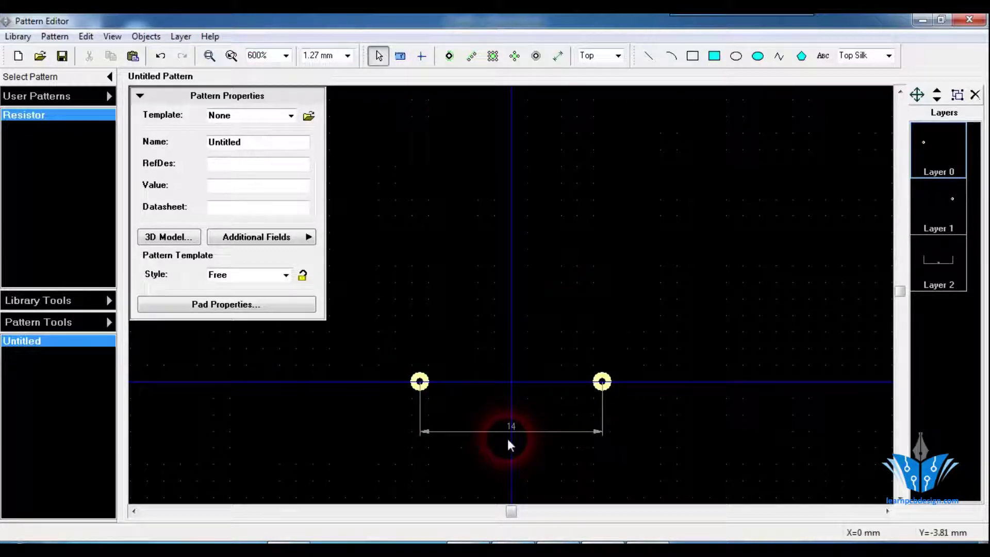
# Step: Check the 1/4 watt body length and body diameter in the Excel sheet, and return to the Pattern Editor
pyautogui.moveTo(562, 542)
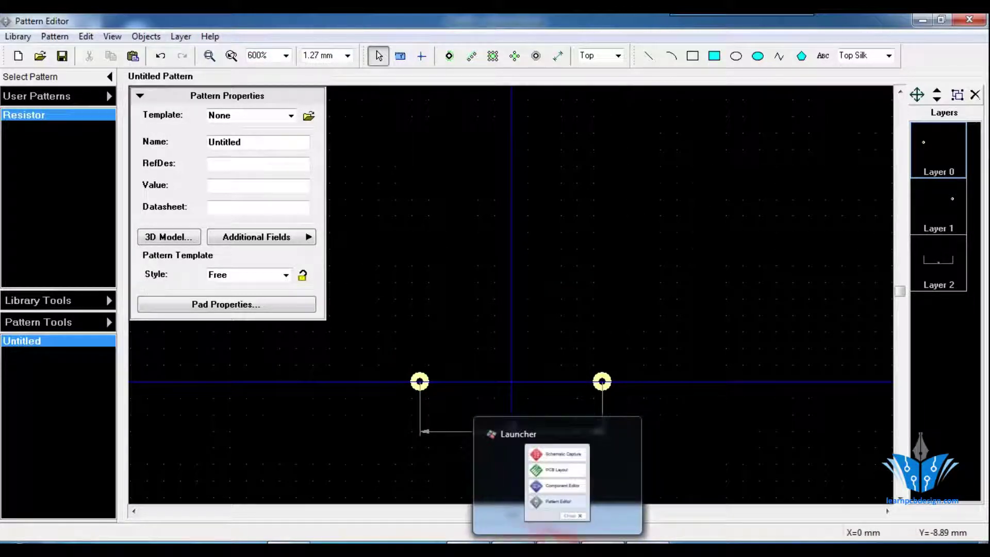
pyautogui.click(521, 541)
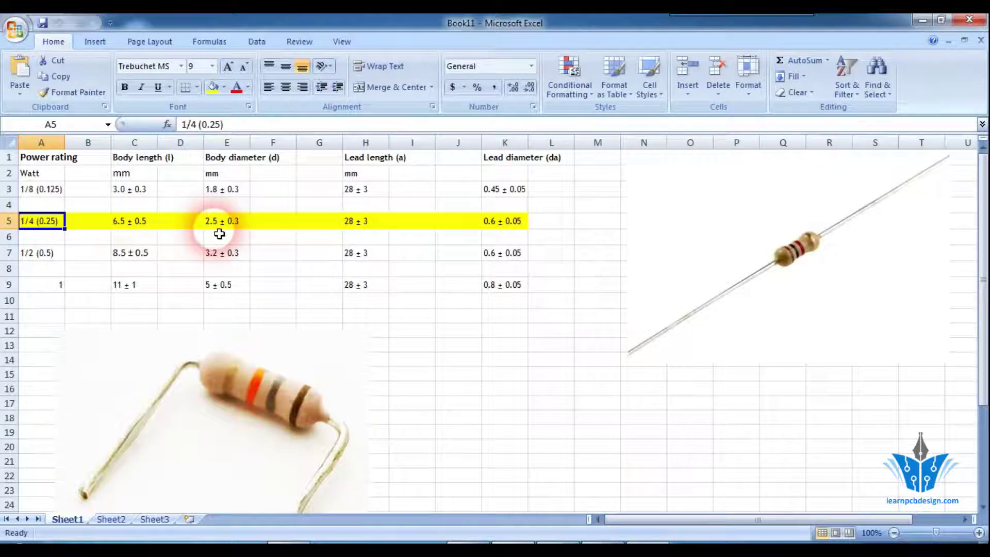
pyautogui.click(603, 541)
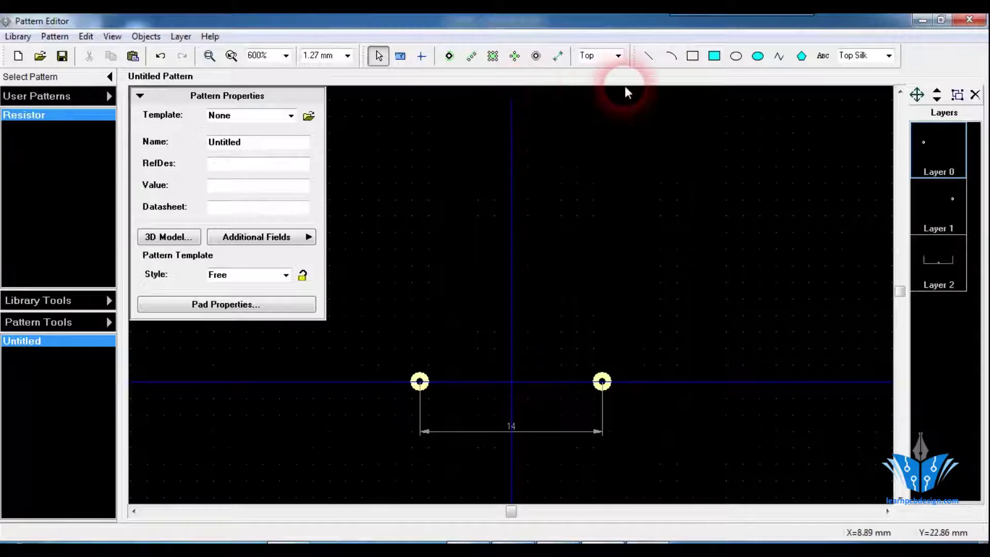
# Step: Draw a small unfilled rectangle on the Top Silk layer between the two pads, crossing the horizontal axis
pyautogui.click(693, 58)
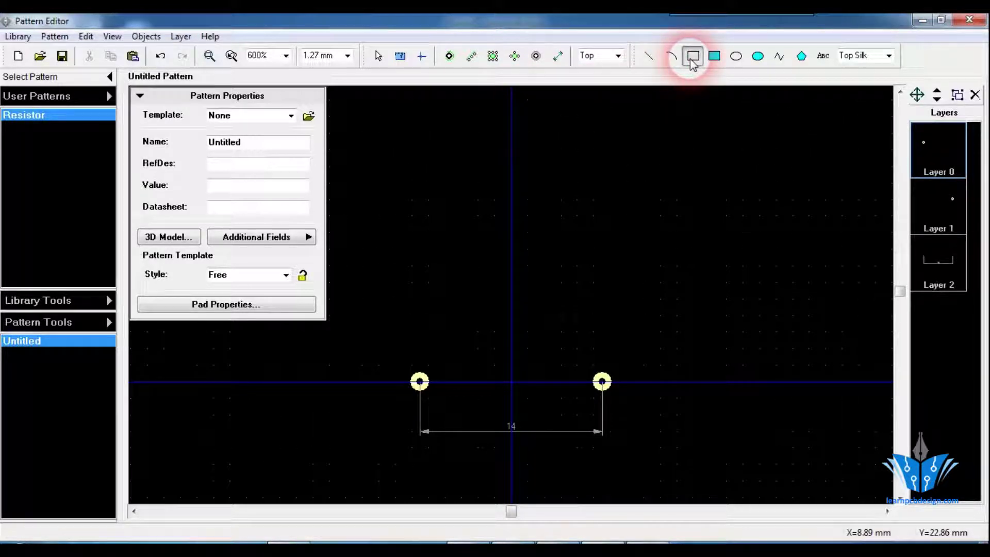
pyautogui.click(889, 56)
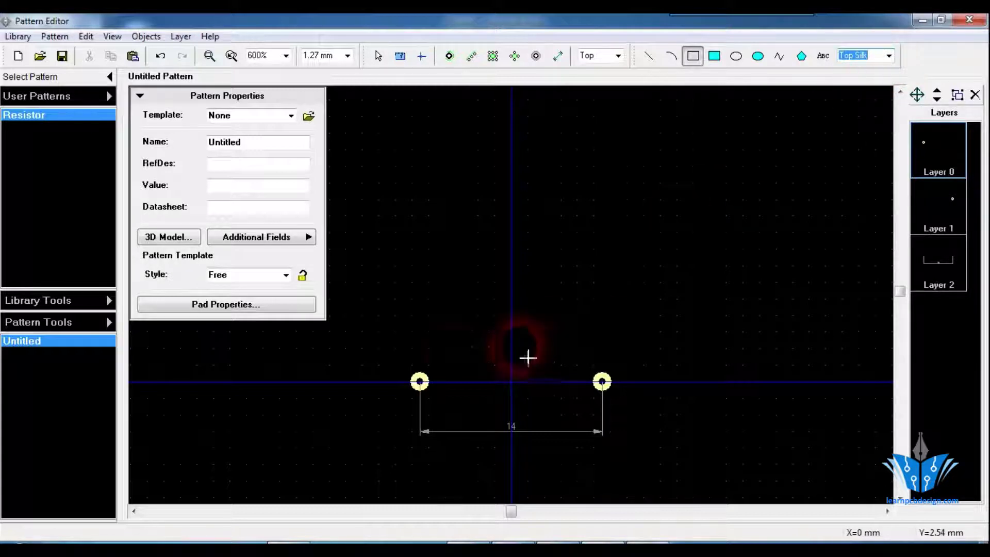
pyautogui.click(466, 369)
pyautogui.click(512, 416)
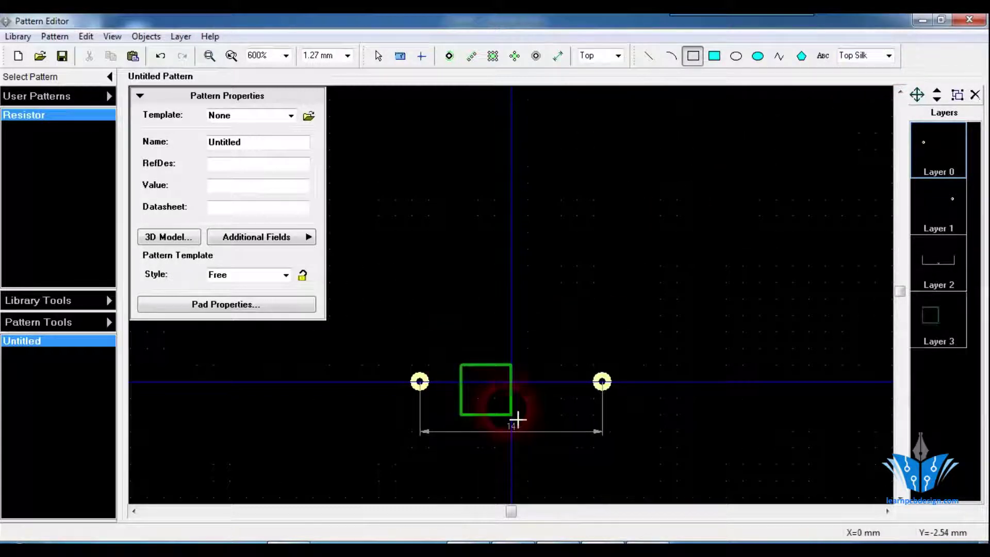
pyautogui.click(545, 382)
pyautogui.press('Escape')
pyautogui.press('Escape')
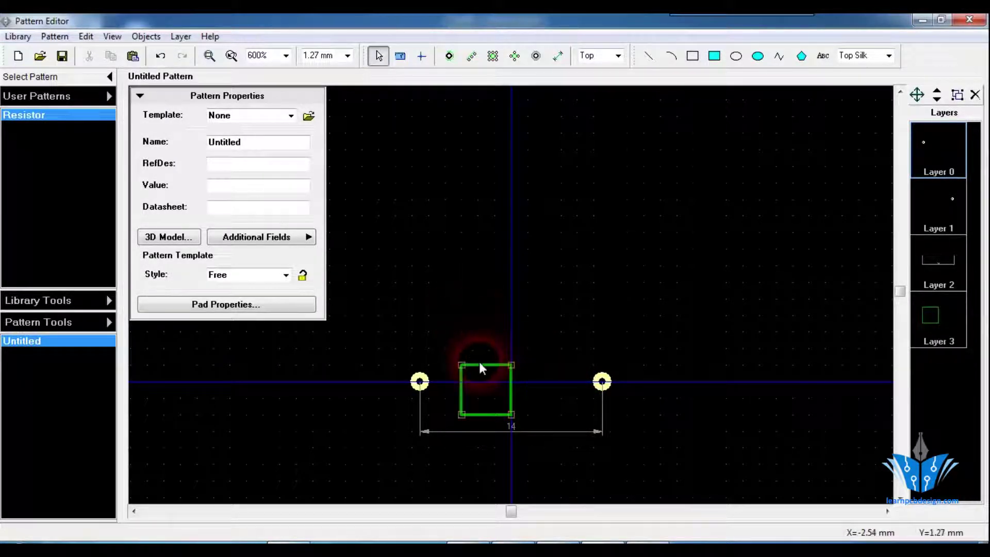
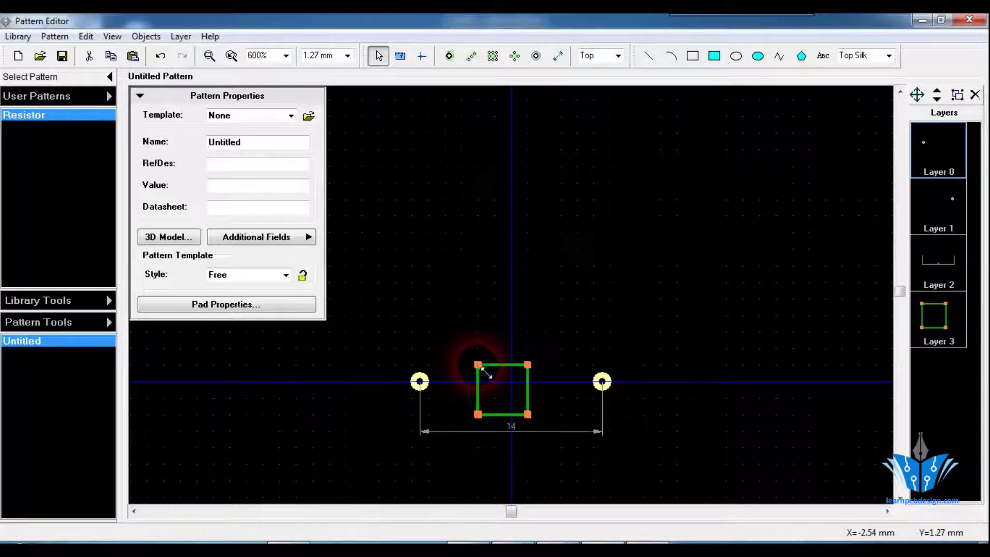
# Step: Check the 1/4 watt body length in the Excel sheet and divide 6.5 by 2 in Calculator
pyautogui.click(649, 541)
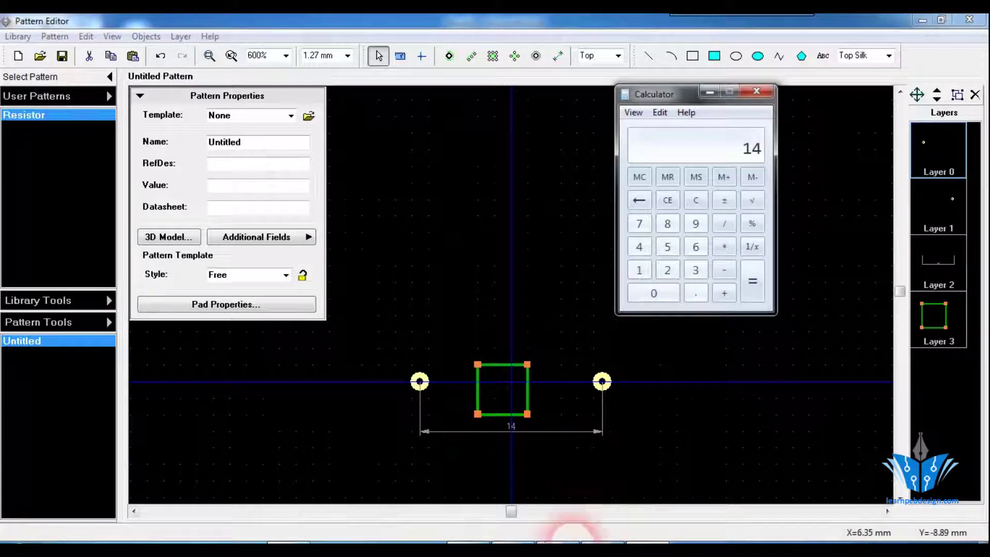
pyautogui.click(513, 541)
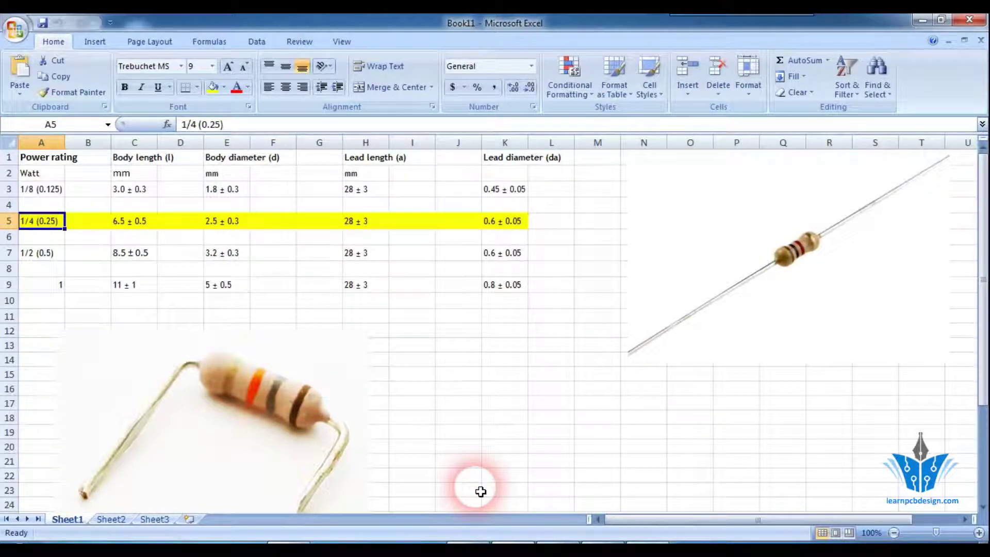
pyautogui.click(644, 542)
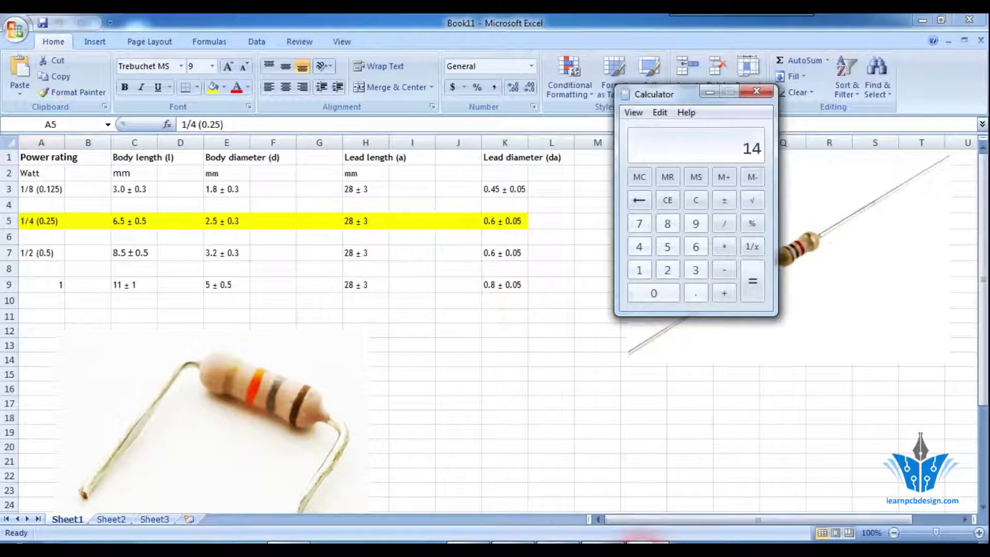
pyautogui.click(694, 200)
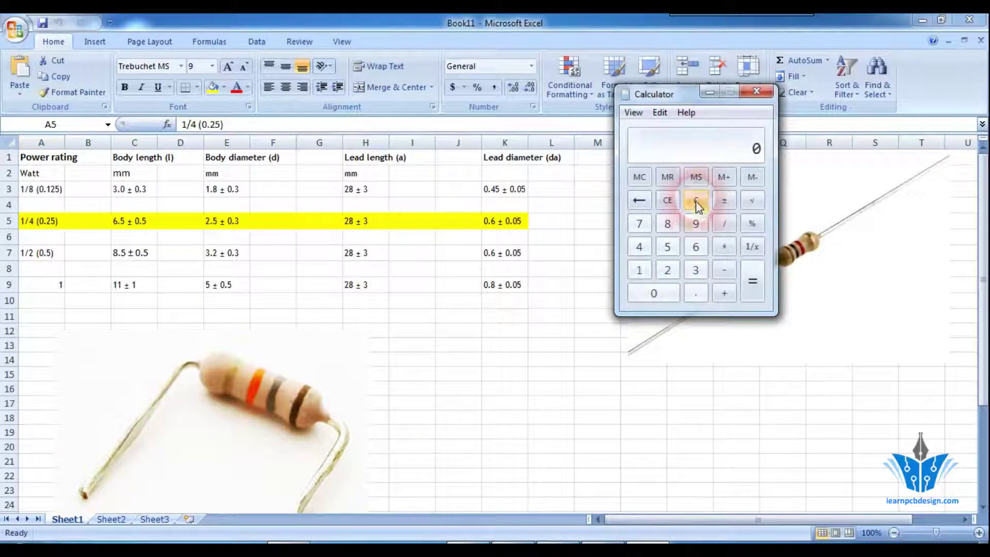
pyautogui.click(696, 246)
pyautogui.click(696, 289)
pyautogui.click(667, 246)
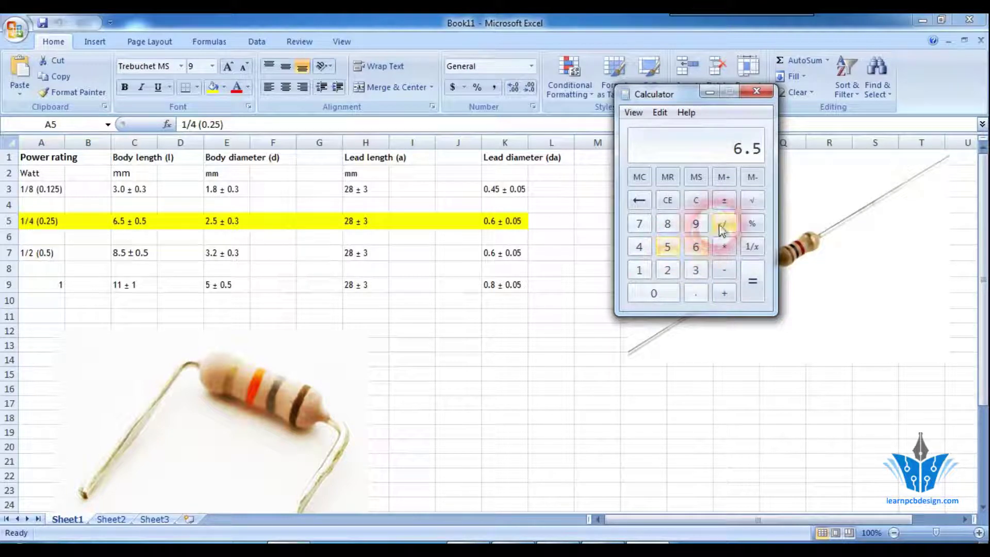
pyautogui.click(724, 224)
pyautogui.click(667, 269)
pyautogui.click(753, 289)
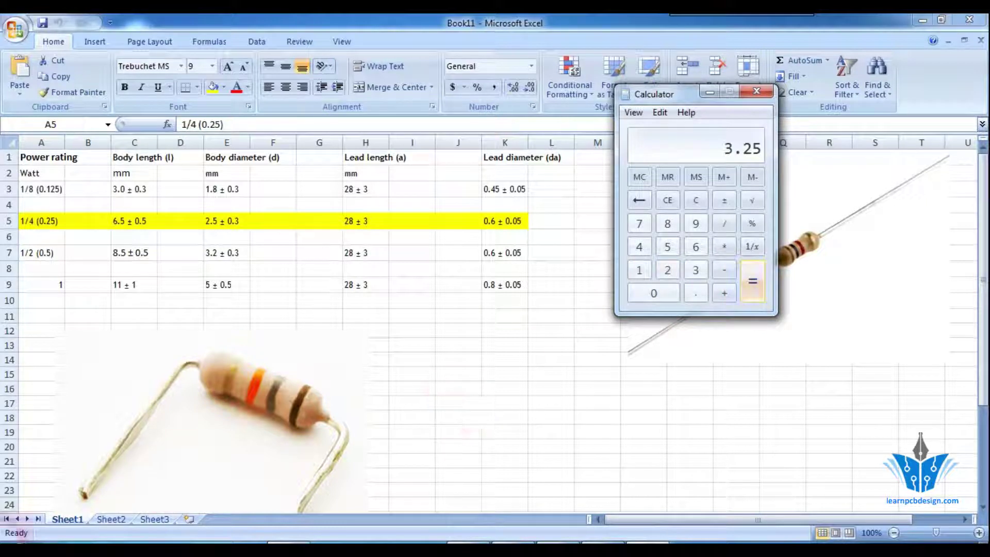
# Step: Open Notepad, write down "3.25 x", and return to the Excel sheet
pyautogui.click(13, 536)
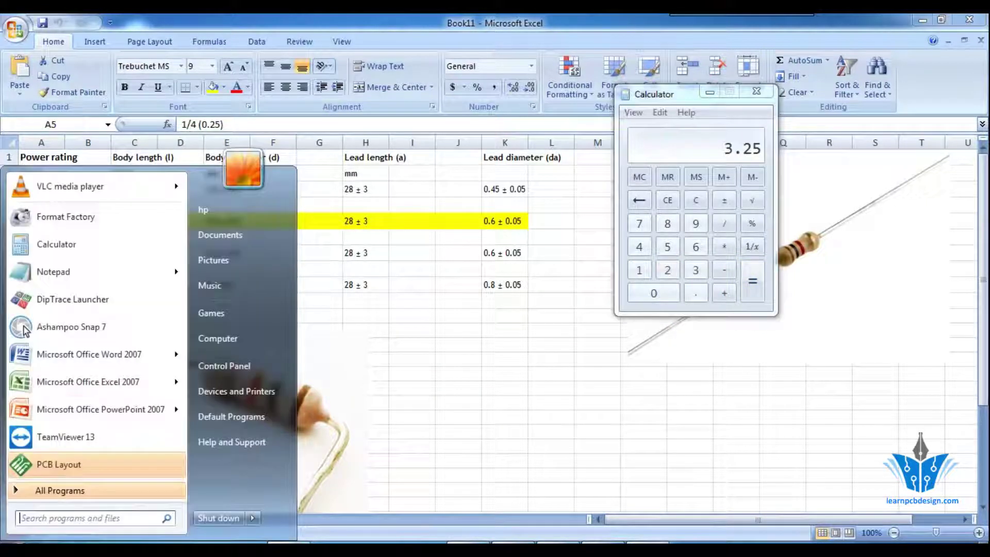
pyautogui.click(90, 271)
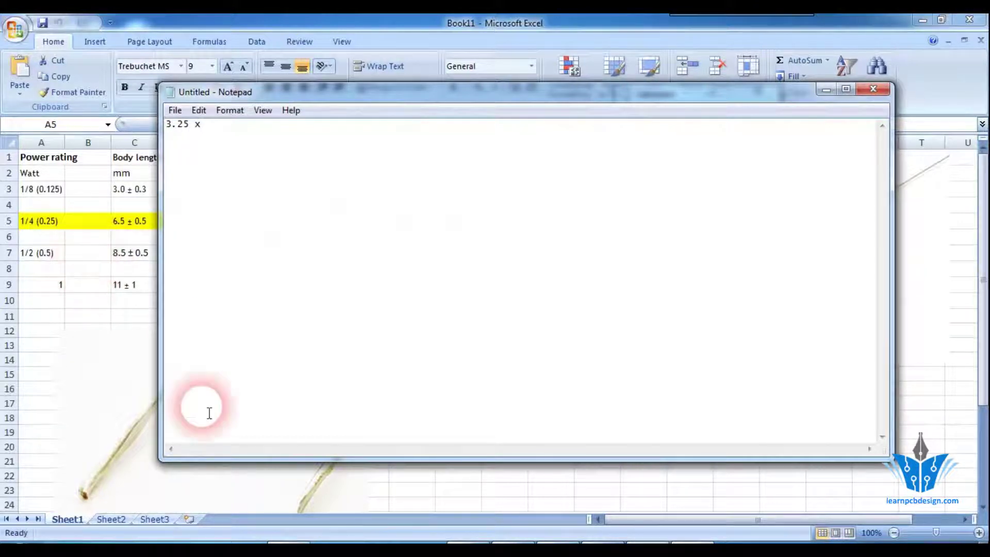
pyautogui.hotkey('alt', 'Tab')
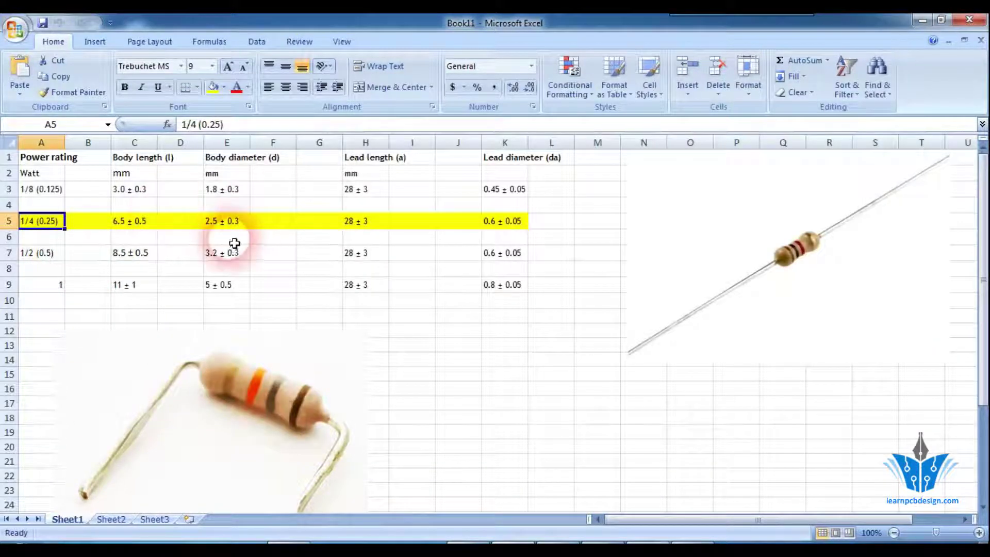
# Step: Clear Calculator and divide the 1/4 watt body diameter, 2.5, by 2
pyautogui.click(637, 541)
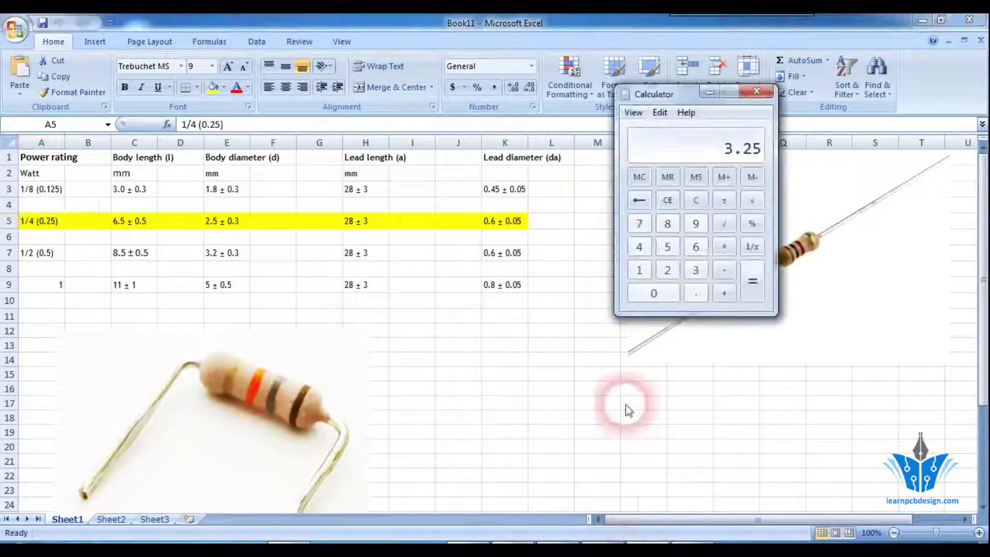
pyautogui.click(695, 201)
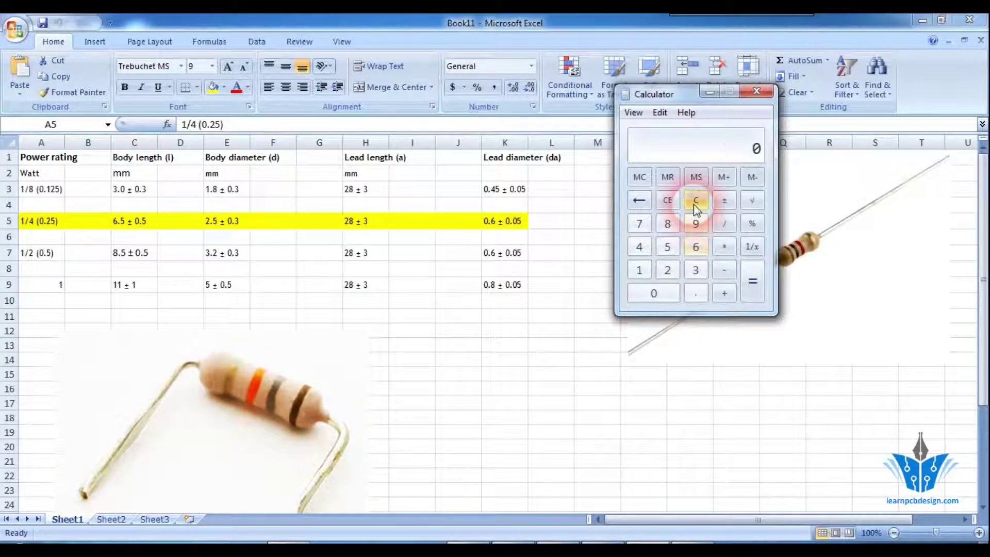
pyautogui.click(667, 271)
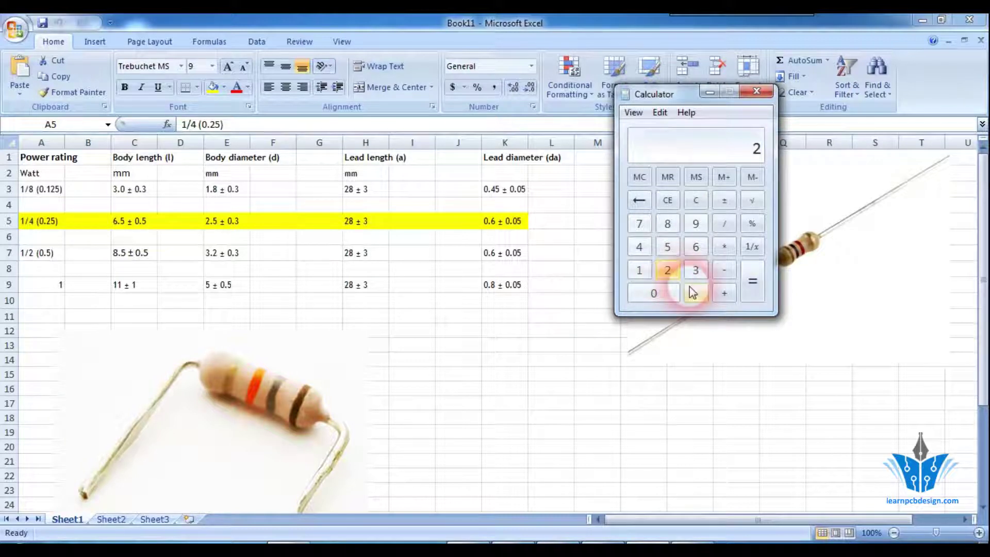
pyautogui.click(695, 292)
pyautogui.click(667, 248)
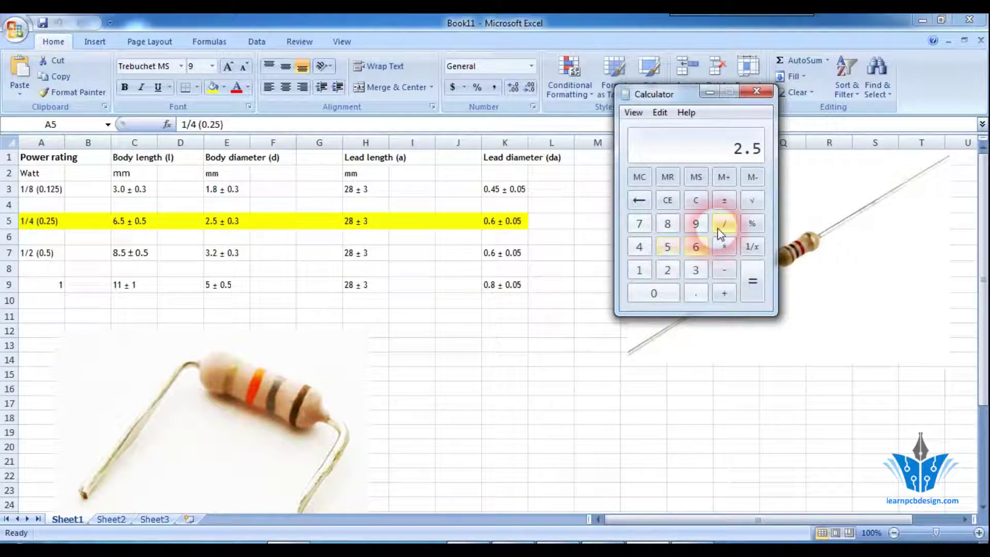
pyautogui.click(723, 224)
pyautogui.click(676, 273)
pyautogui.click(753, 285)
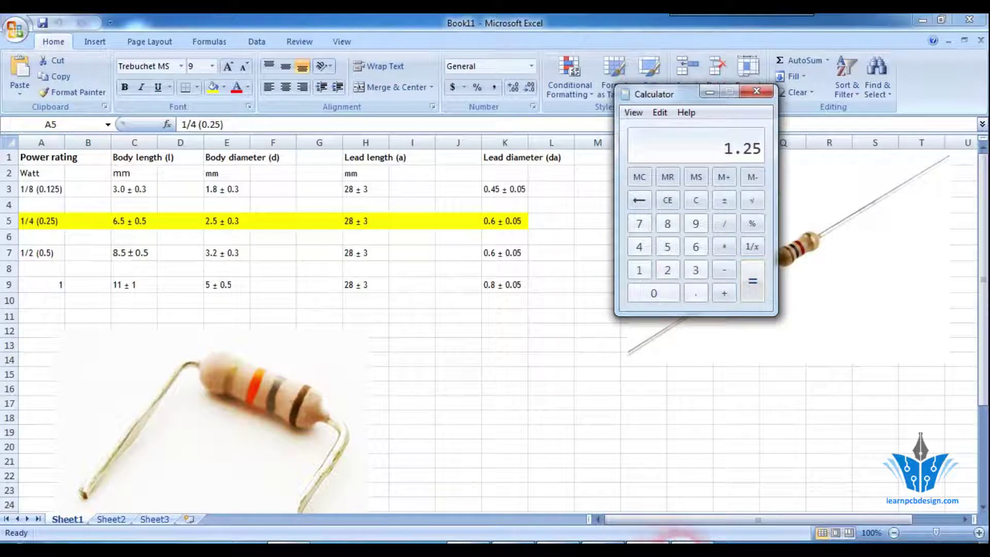
# Step: Add "1.25 y" as a second note in Notepad and switch to the Pattern Editor
pyautogui.click(665, 541)
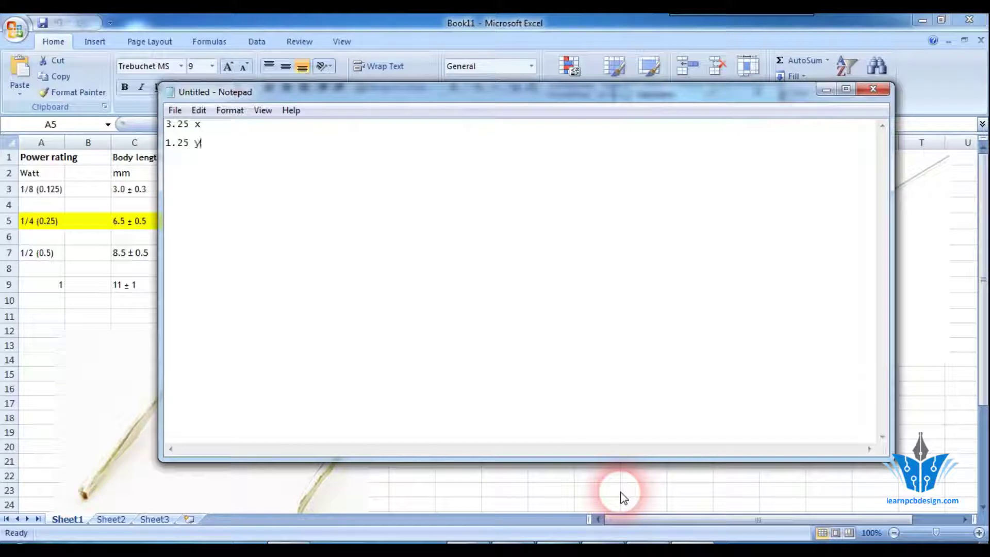
pyautogui.click(607, 546)
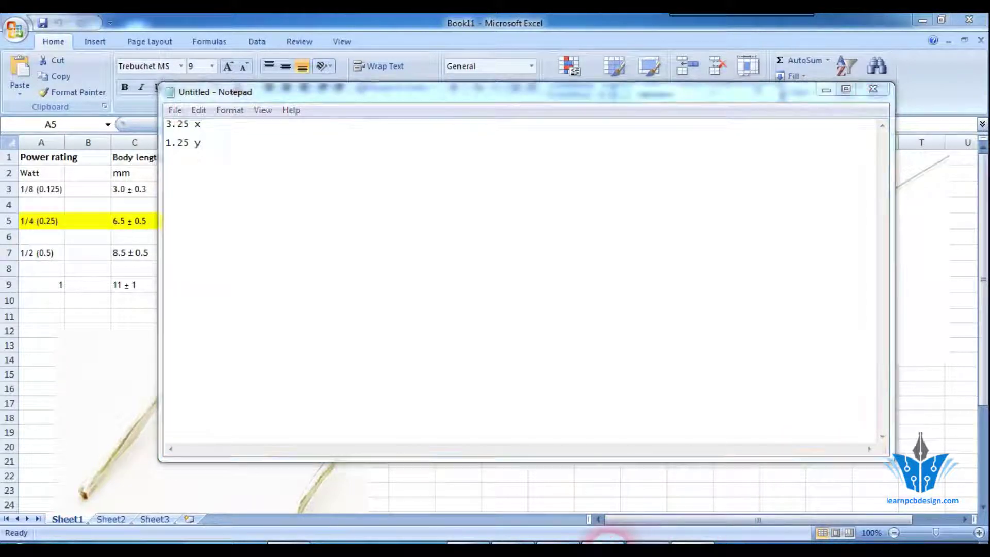
pyautogui.click(551, 296)
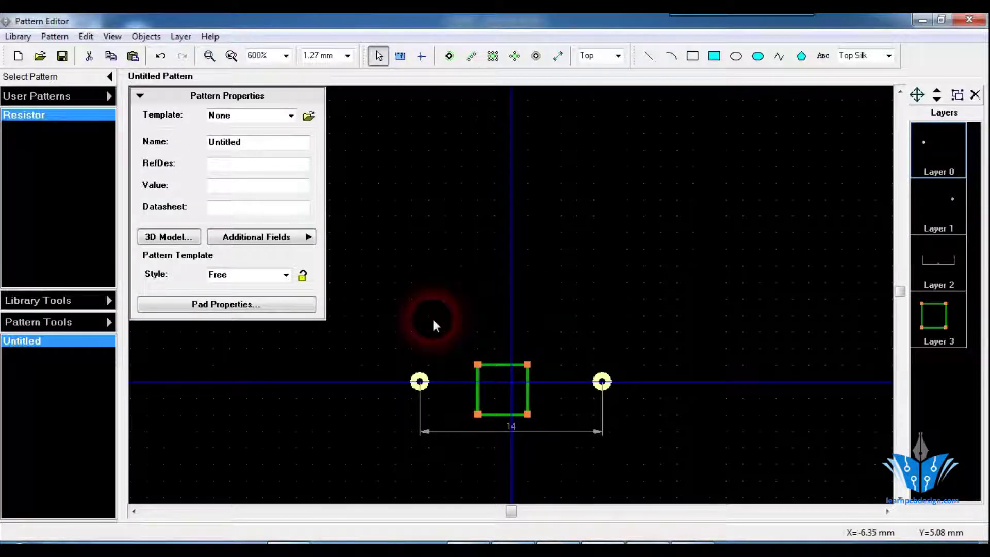
# Step: Open the silkscreen rectangle's properties and set point 1 to X -3.25 mm and Y 1.25 mm, checking the values in Notepad
pyautogui.rightClick(479, 366)
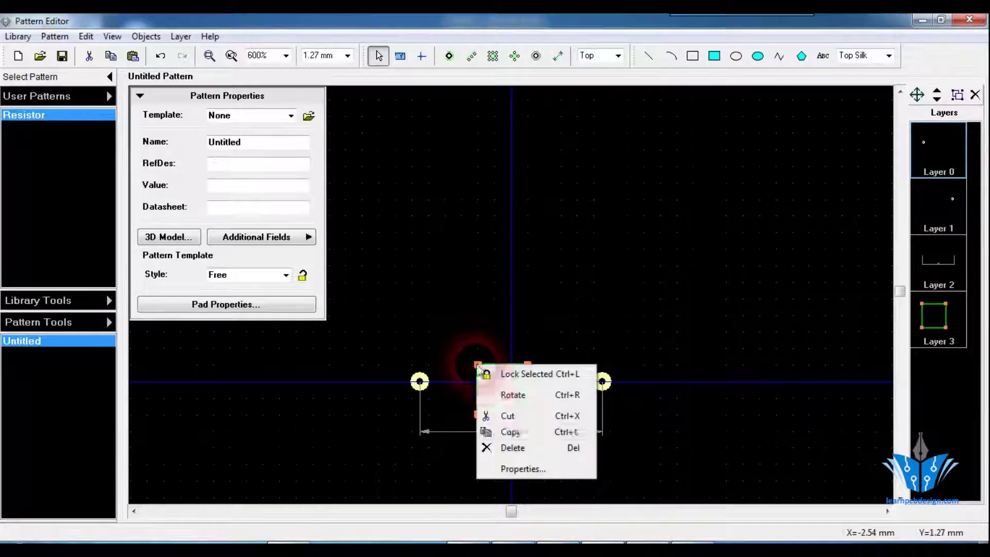
pyautogui.click(531, 469)
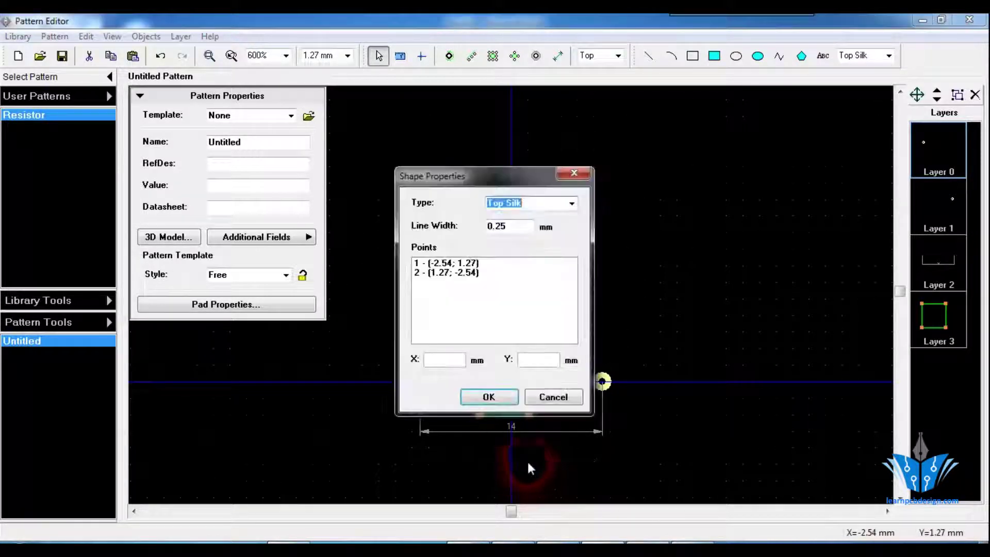
pyautogui.click(446, 263)
pyautogui.click(461, 365)
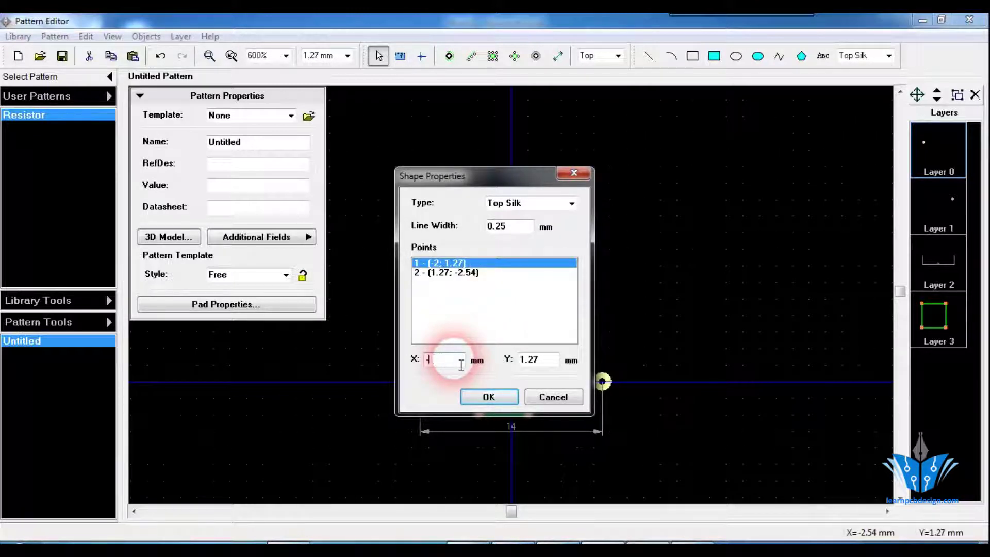
pyautogui.write('3.25')
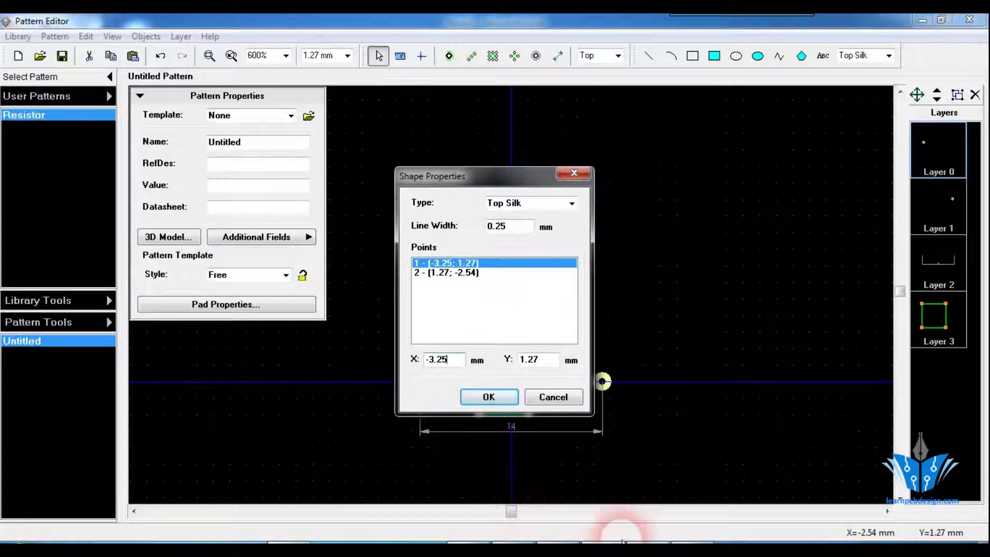
pyautogui.click(686, 541)
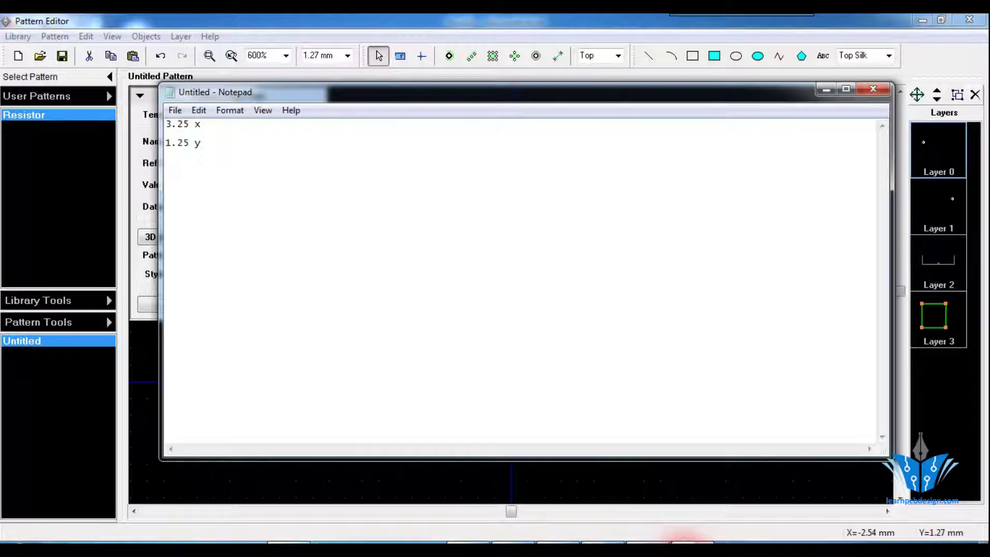
pyautogui.click(685, 542)
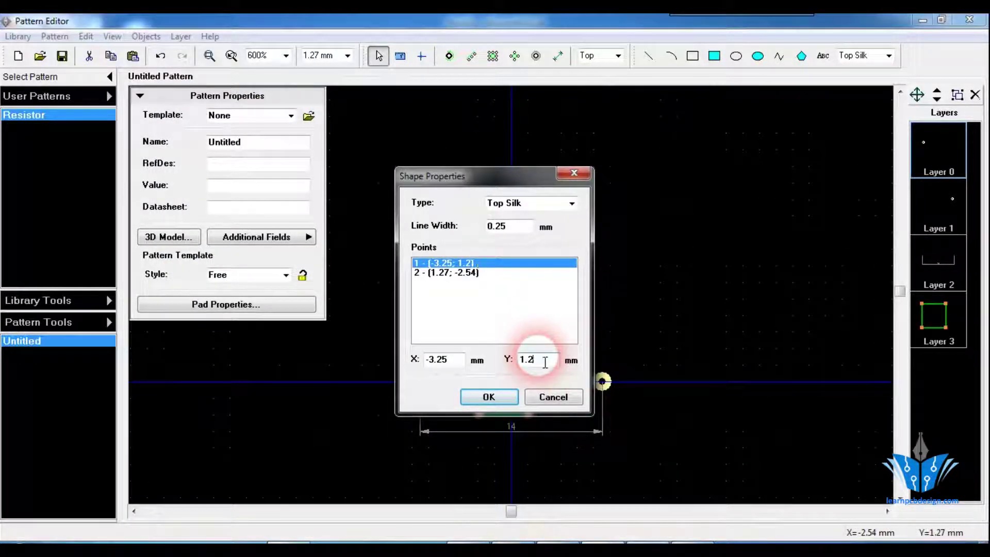
pyautogui.write('5')
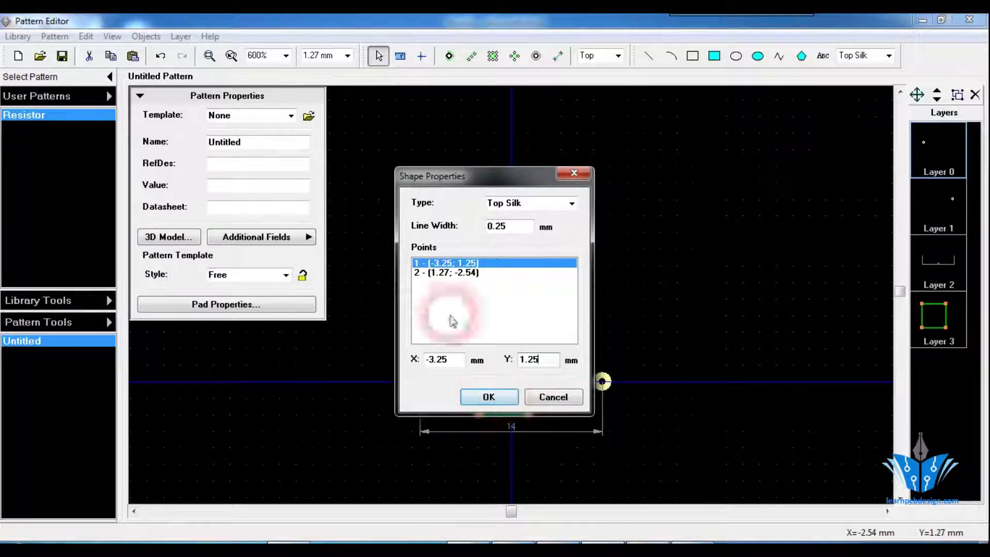
# Step: Set the rectangle's point 2 to X 3.25 mm and Y -1.25 mm, apply the shape properties, and deselect the rectangle
pyautogui.click(450, 273)
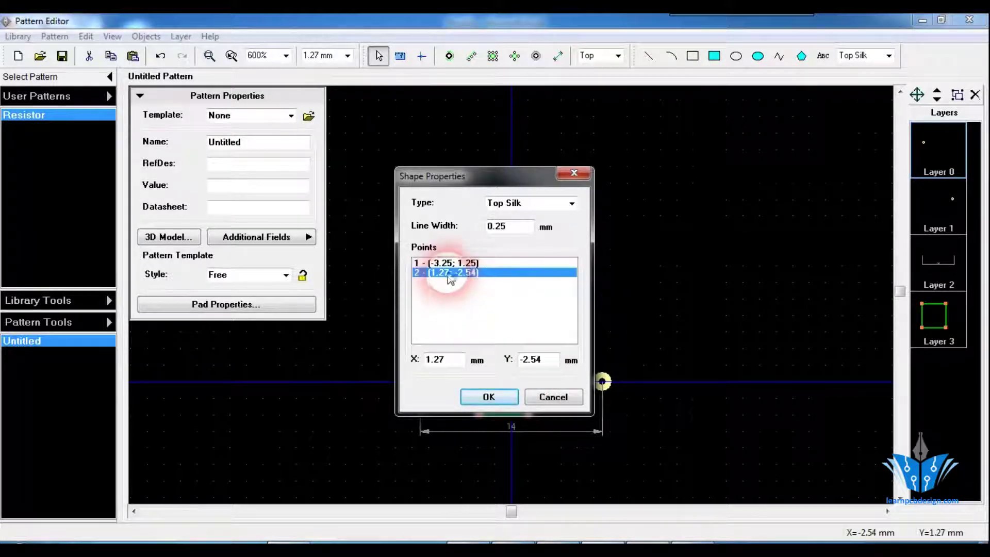
pyautogui.click(455, 362)
pyautogui.press('BackSpace')
pyautogui.press('BackSpace')
pyautogui.press('BackSpace')
pyautogui.press('BackSpace')
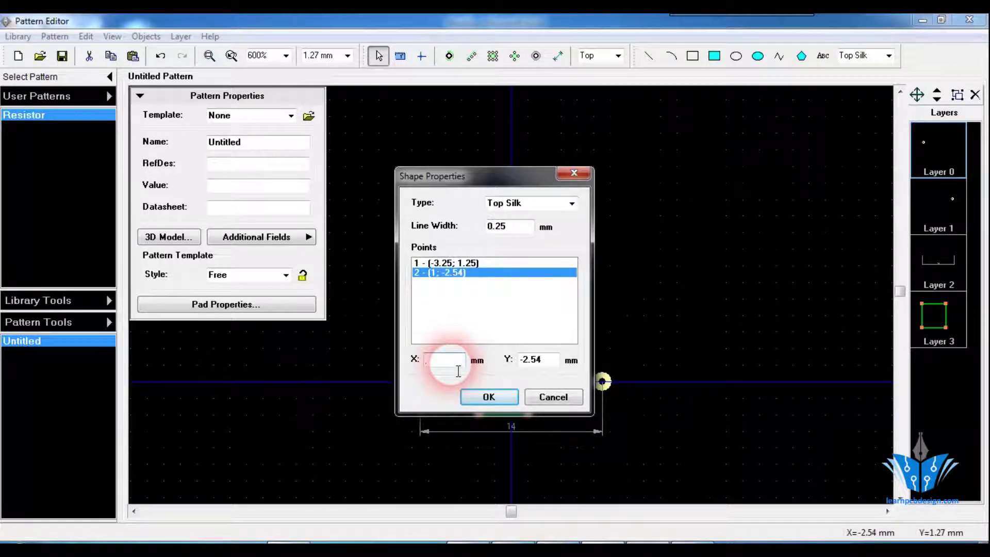
pyautogui.write('3.25')
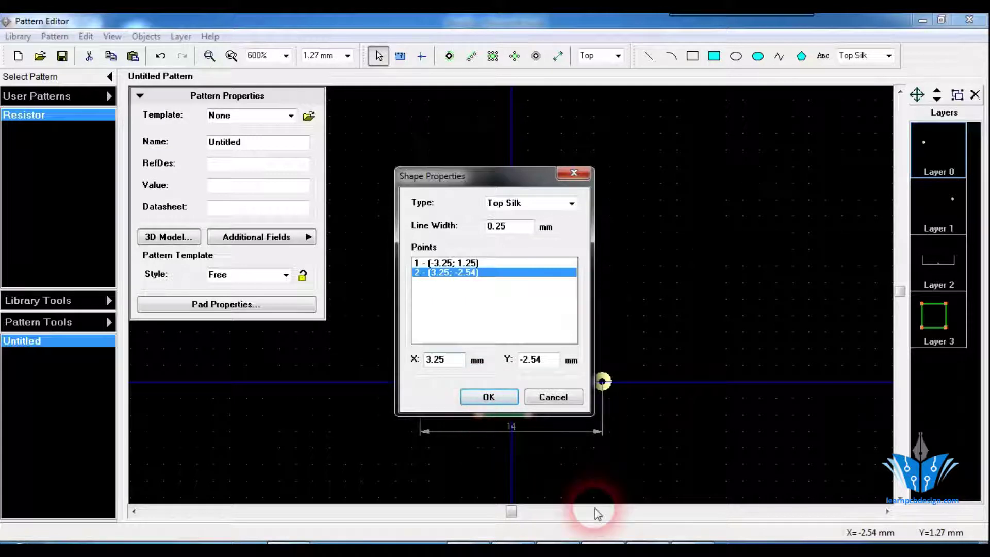
pyautogui.click(683, 536)
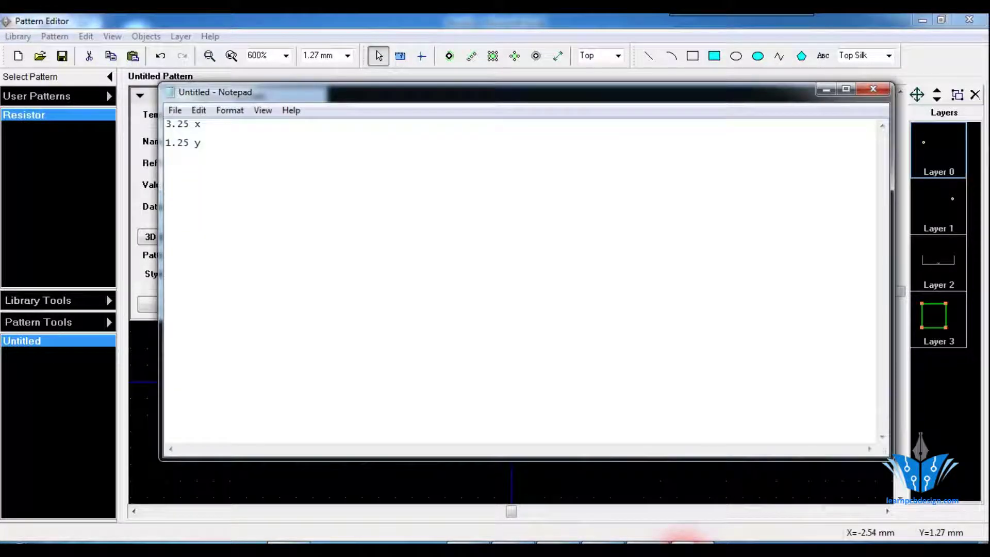
pyautogui.click(683, 536)
pyautogui.click(553, 361)
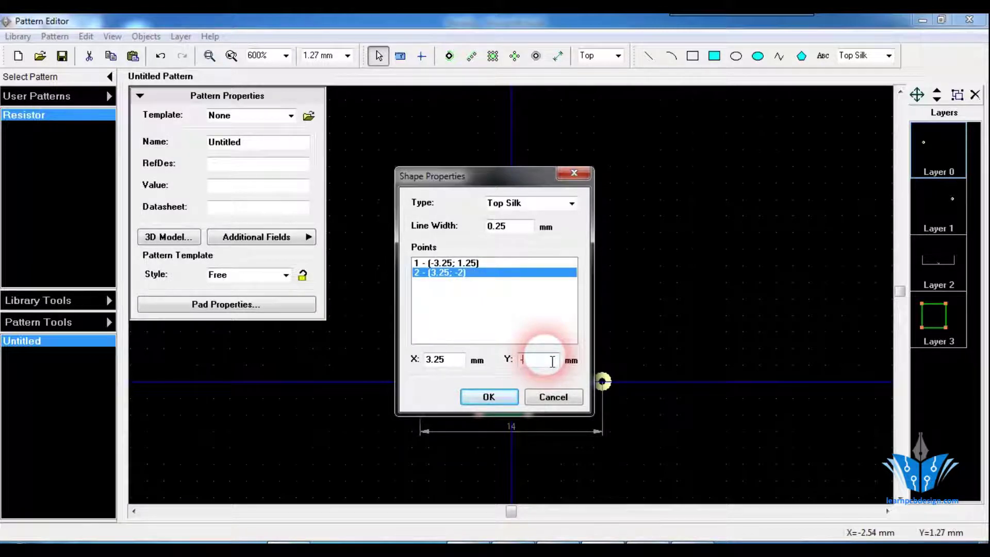
pyautogui.write('1.25')
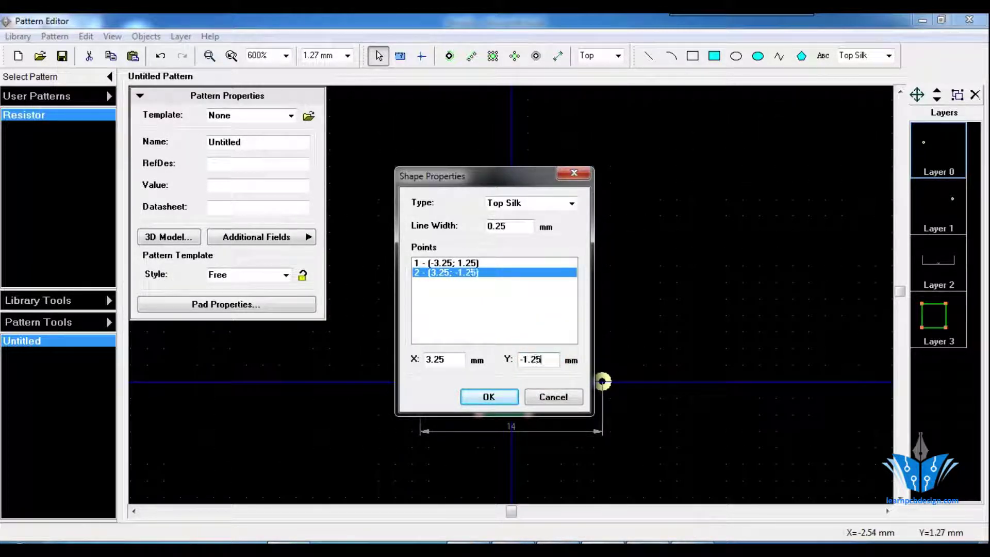
pyautogui.click(489, 396)
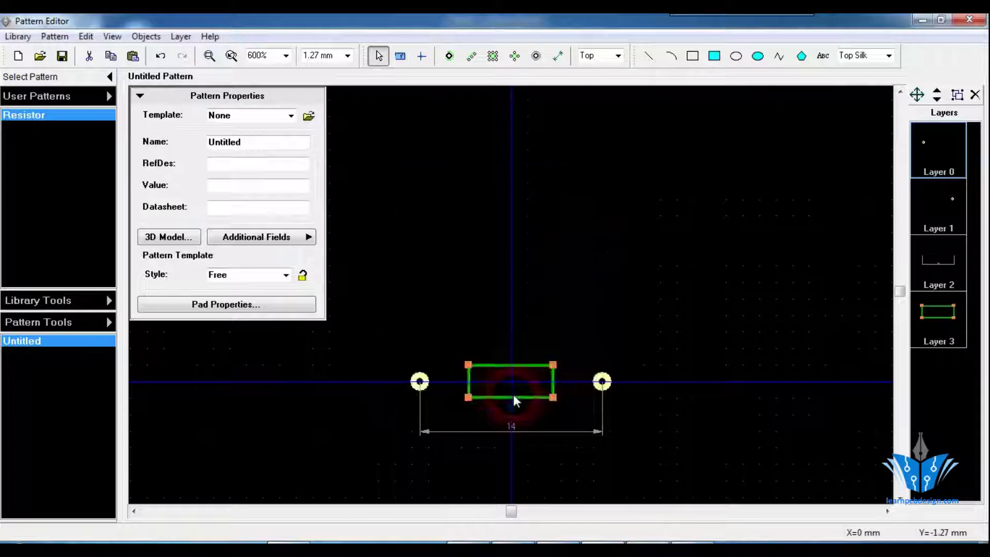
pyautogui.click(515, 415)
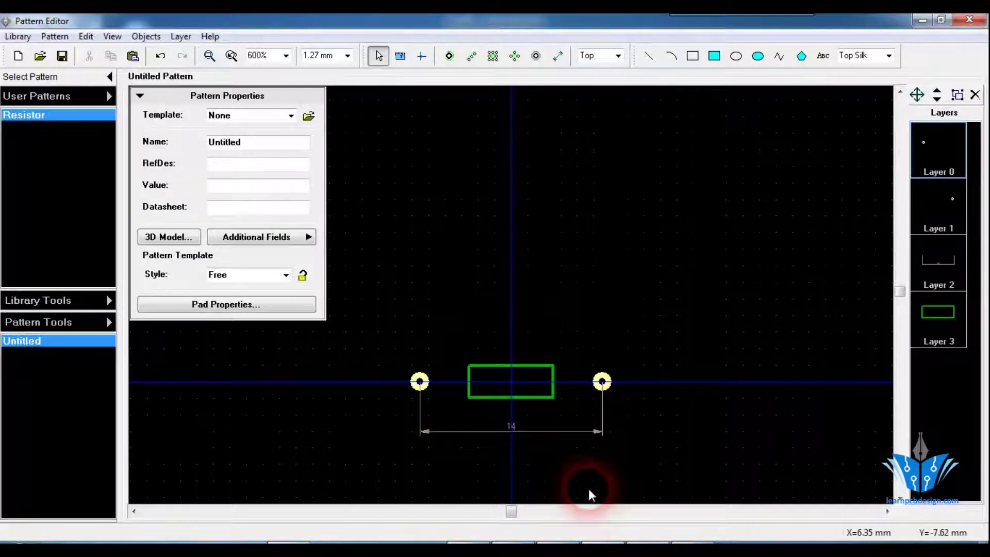
# Step: Check the 1/4 watt body dimensions in the Excel sheet again and return to the Pattern Editor
pyautogui.click(516, 540)
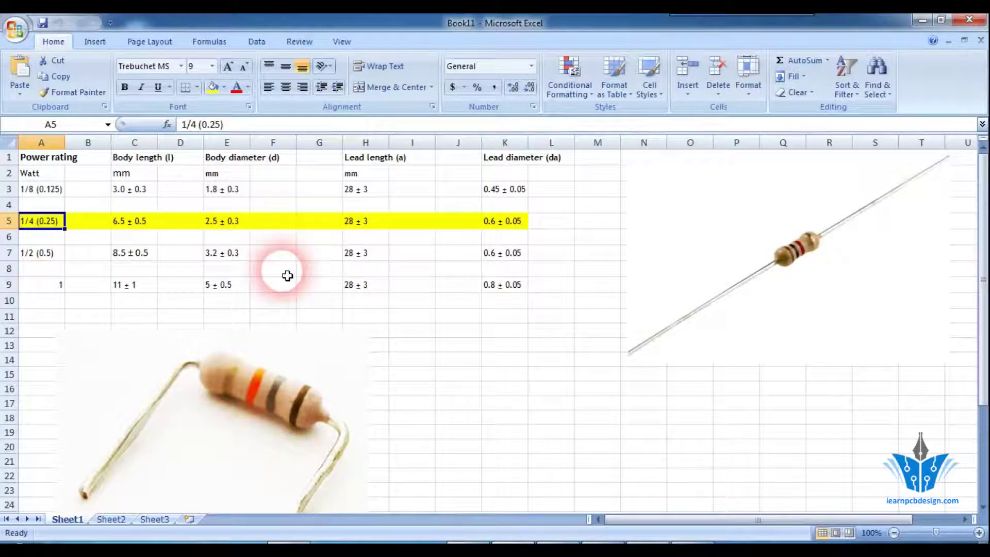
pyautogui.moveTo(665, 550)
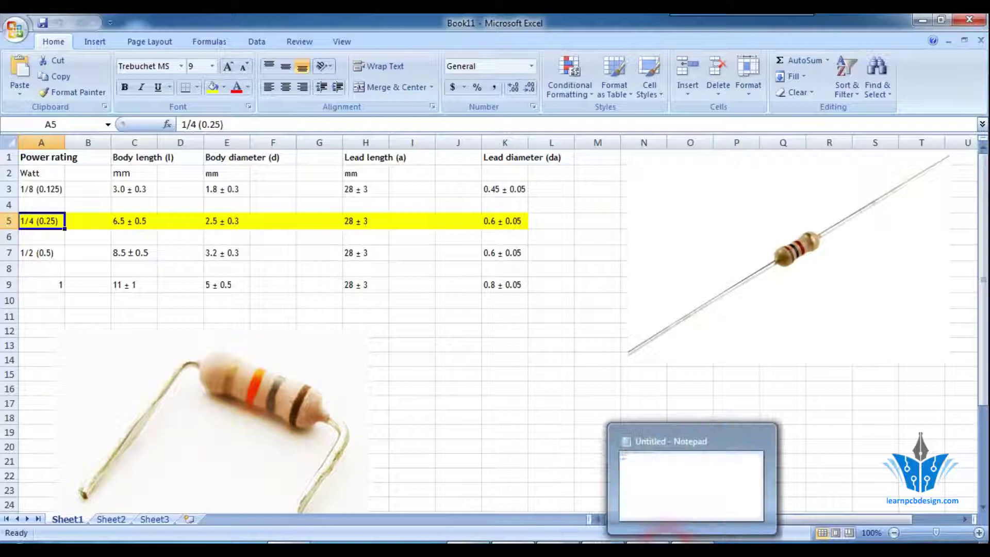
pyautogui.click(603, 549)
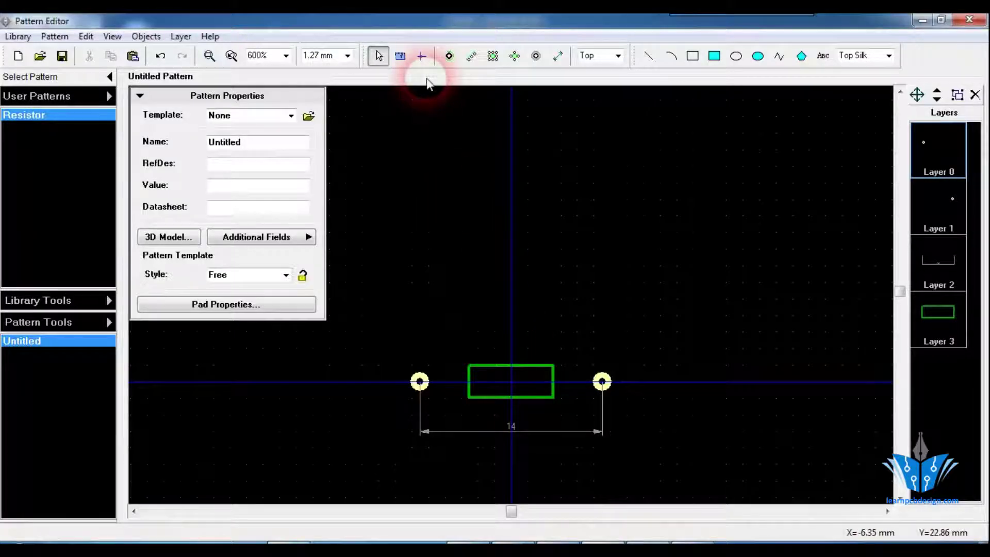
# Step: Add a horizontal dimension across the silkscreen rectangle's length, placed above the rectangle
pyautogui.click(557, 59)
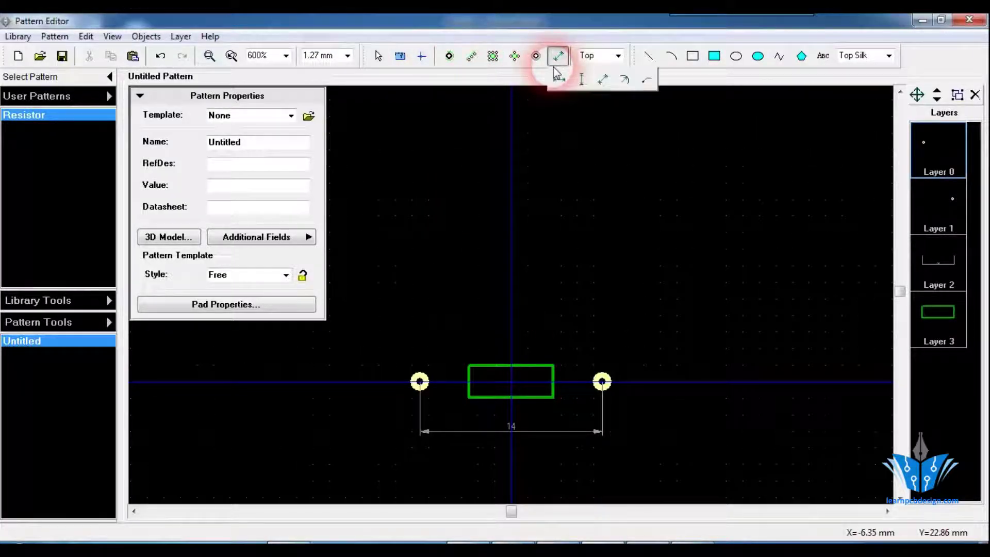
pyautogui.click(559, 78)
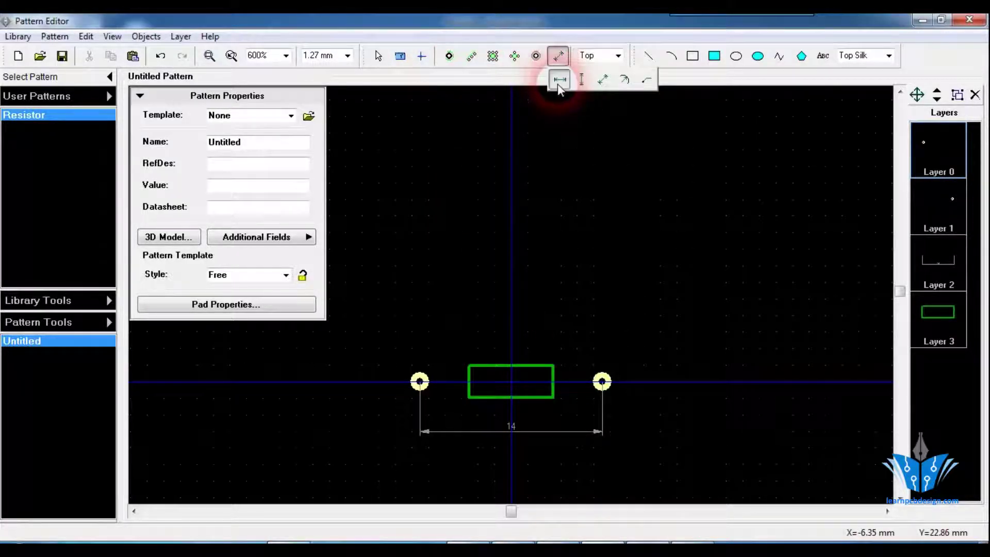
pyautogui.click(480, 410)
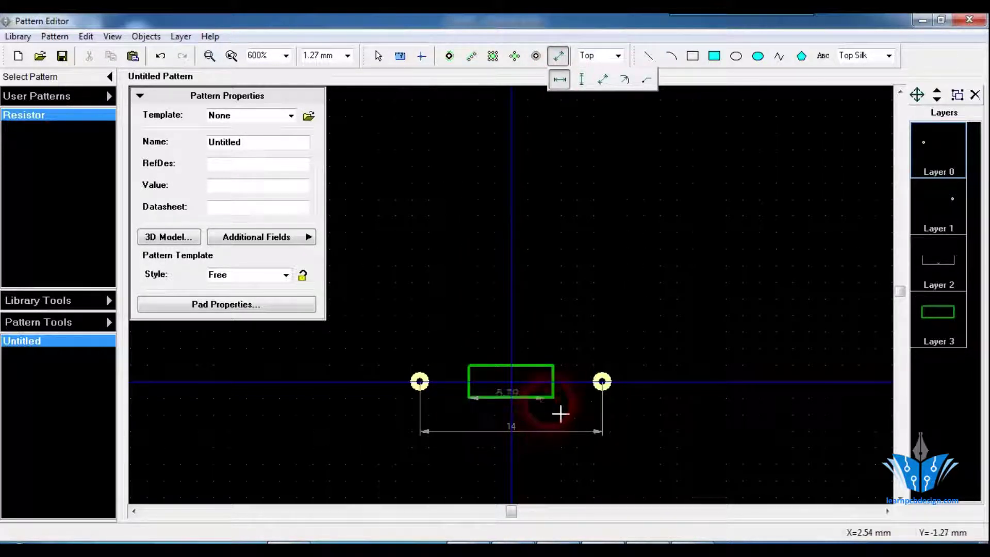
pyautogui.click(562, 411)
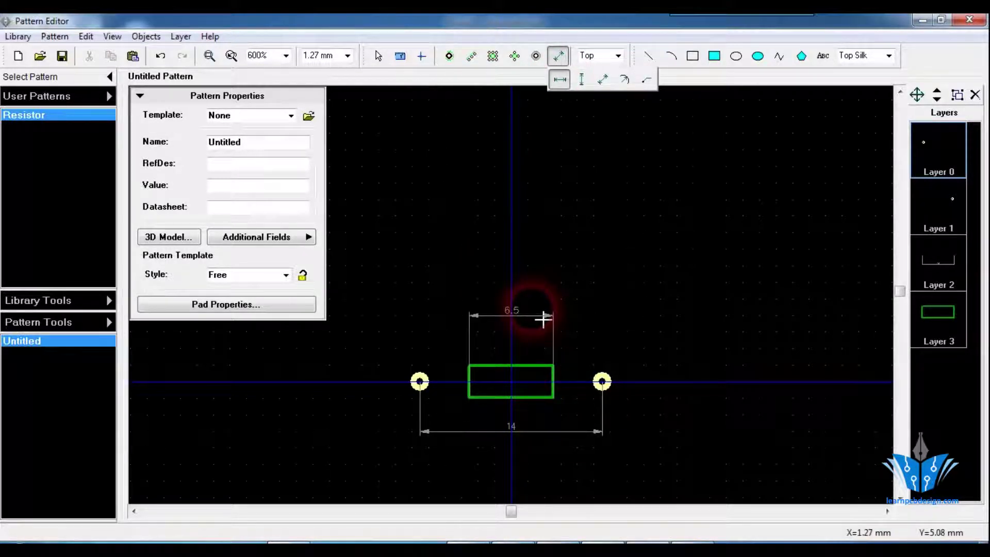
pyautogui.click(571, 308)
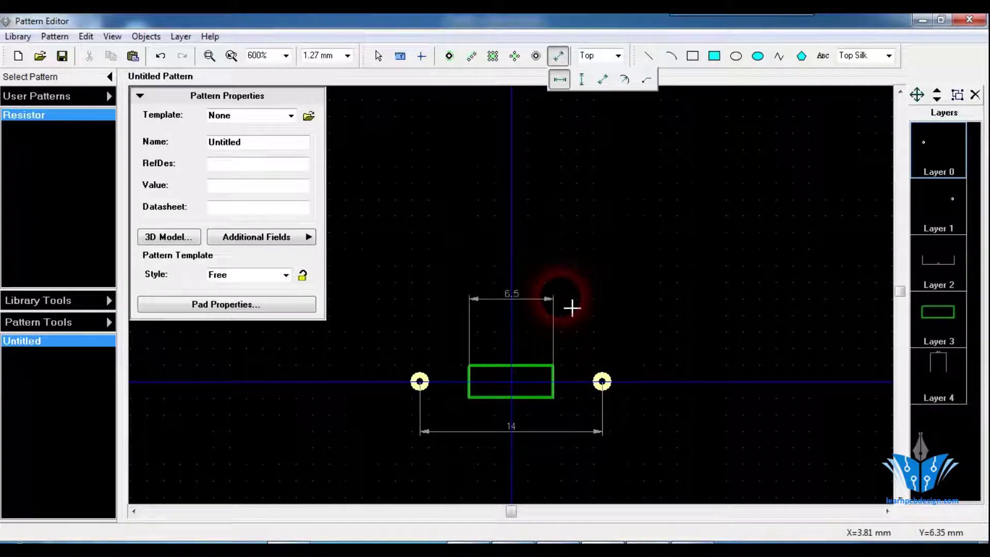
# Step: Add a vertical dimension across the silkscreen rectangle's height, placed beyond the right pad, and leave the dimension tool
pyautogui.click(582, 80)
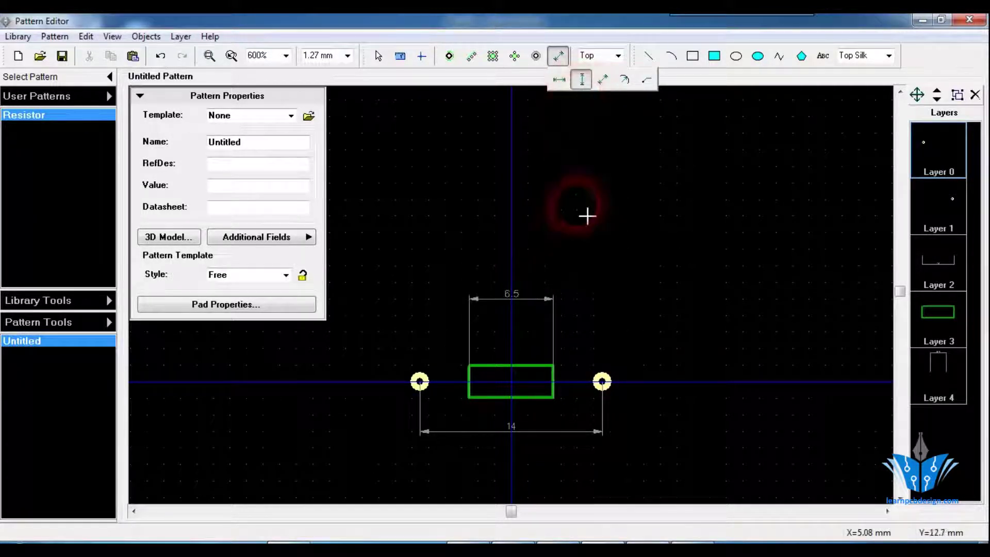
pyautogui.click(564, 377)
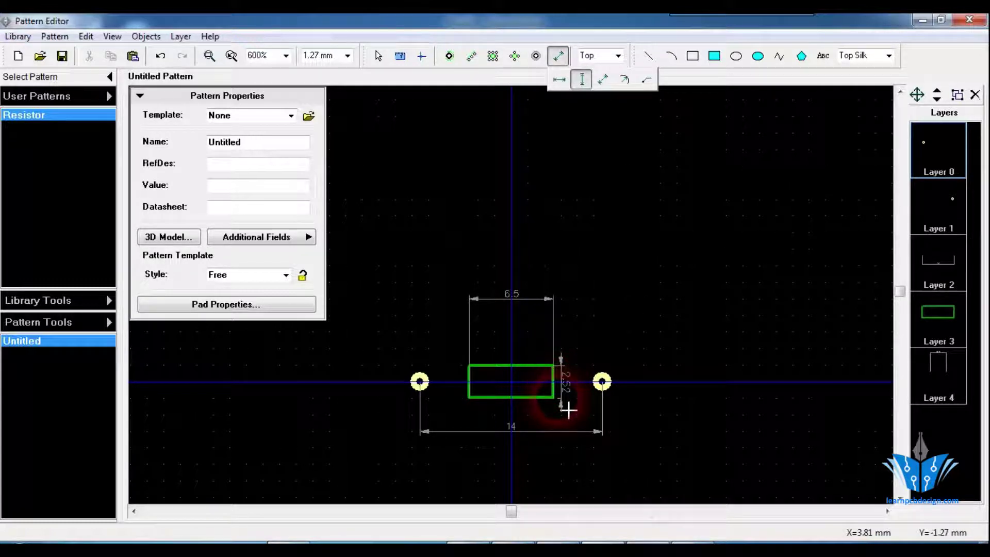
pyautogui.press('Escape')
pyautogui.click(565, 380)
pyautogui.click(565, 406)
pyautogui.click(681, 396)
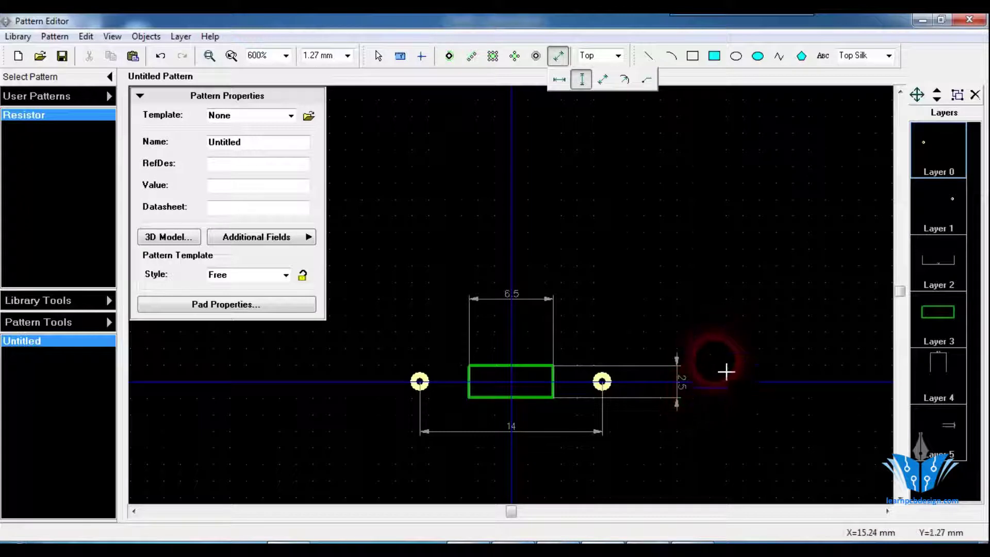
pyautogui.press('Escape')
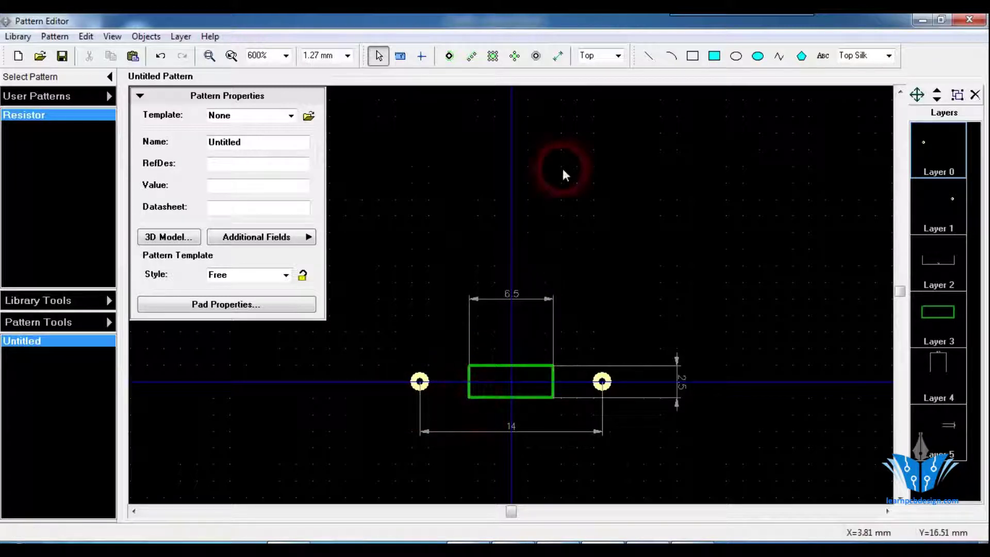
# Step: Add horizontal dimensions from each pad to the nearest side of the silkscreen rectangle, placed just above the pad-spacing dimension
pyautogui.click(558, 55)
pyautogui.click(558, 80)
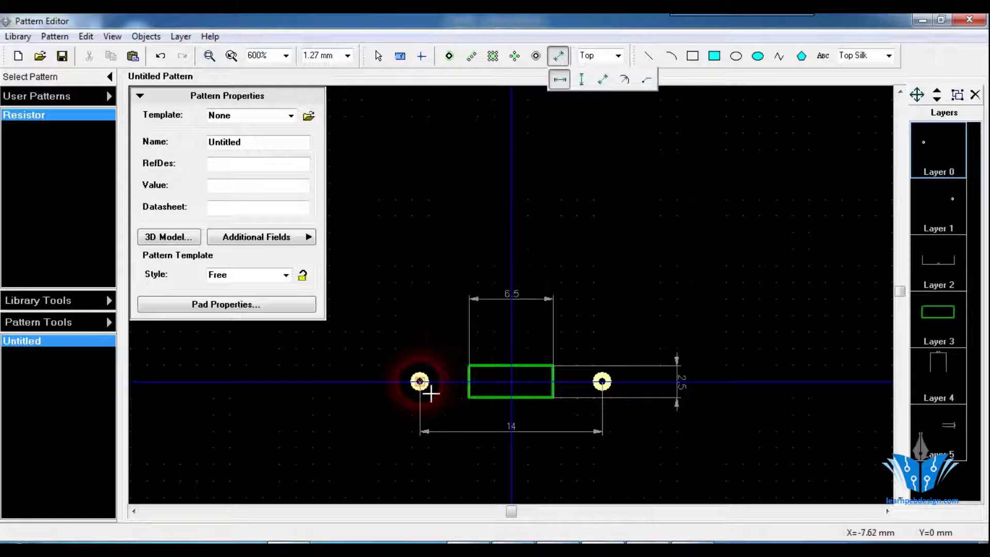
pyautogui.click(480, 410)
pyautogui.click(480, 422)
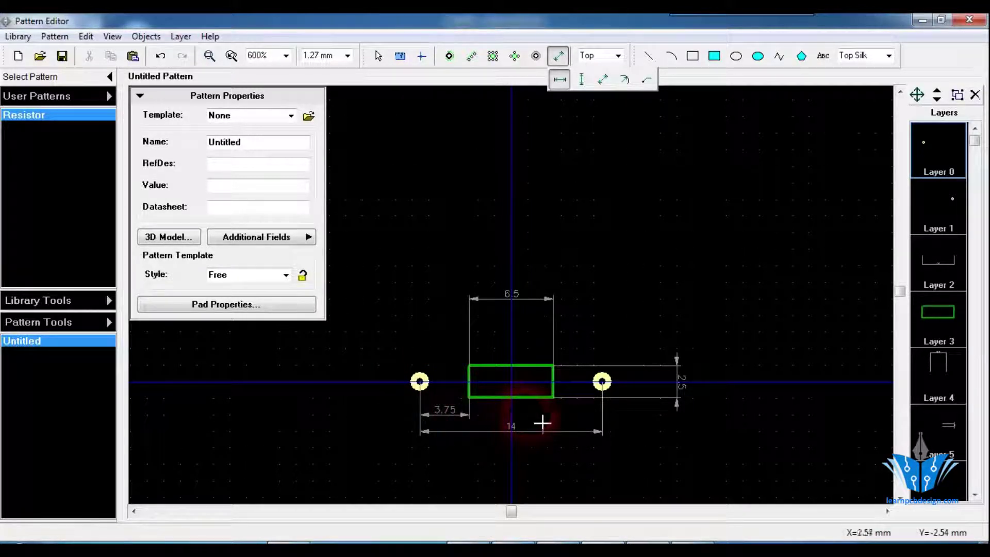
pyautogui.click(613, 393)
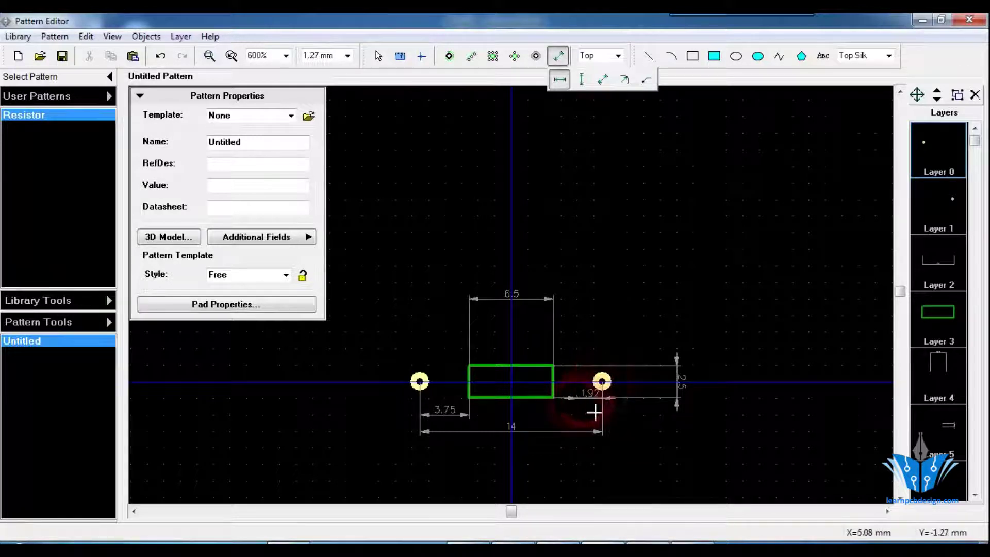
pyautogui.click(568, 433)
pyautogui.rightClick(600, 292)
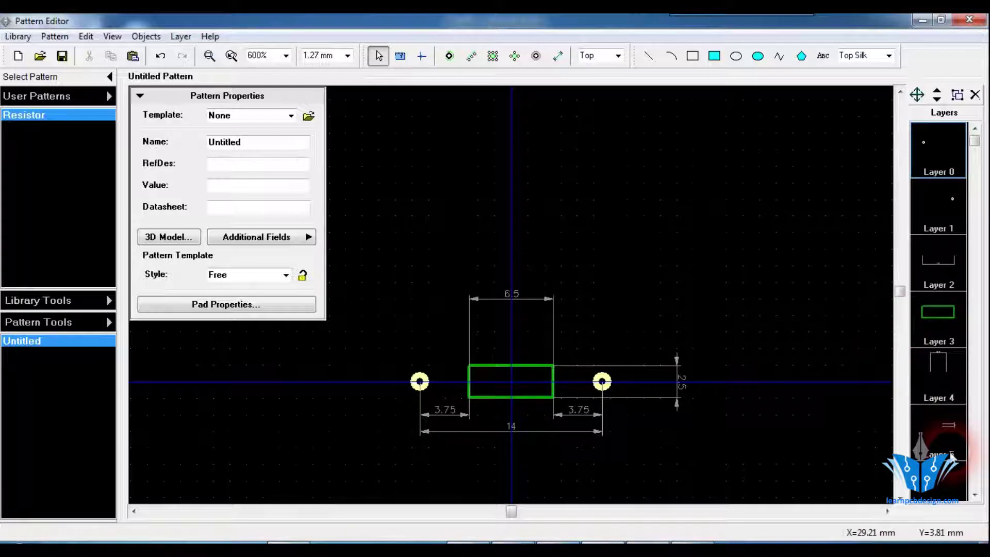
# Step: Merge all of the pattern's layers, including the last two dimension layers, into Layer 0
pyautogui.click(938, 132)
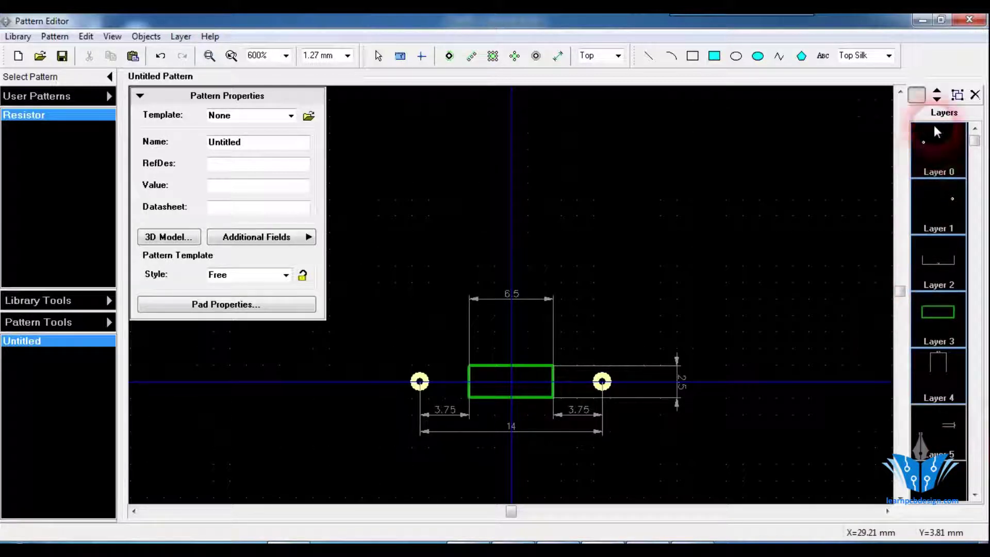
pyautogui.click(957, 95)
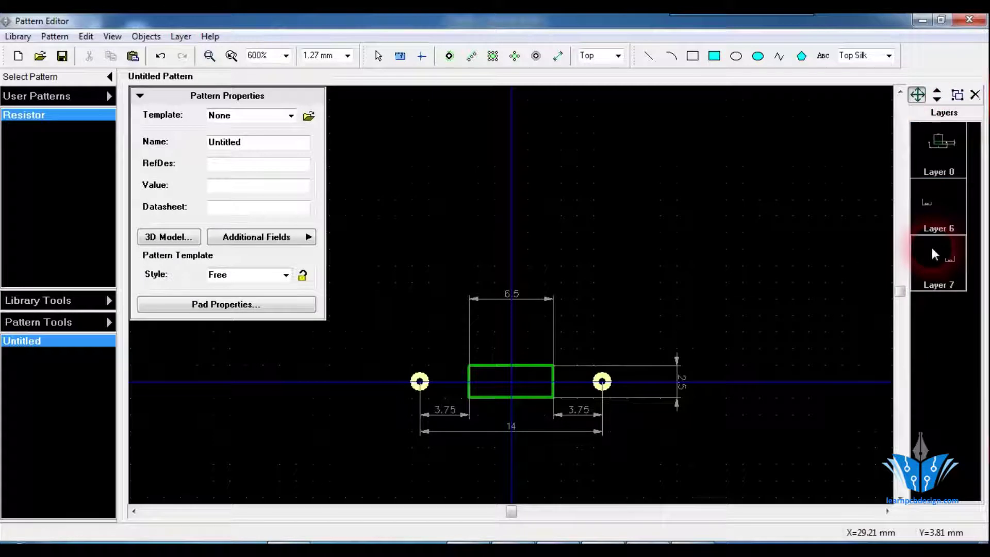
pyautogui.doubleClick(935, 277)
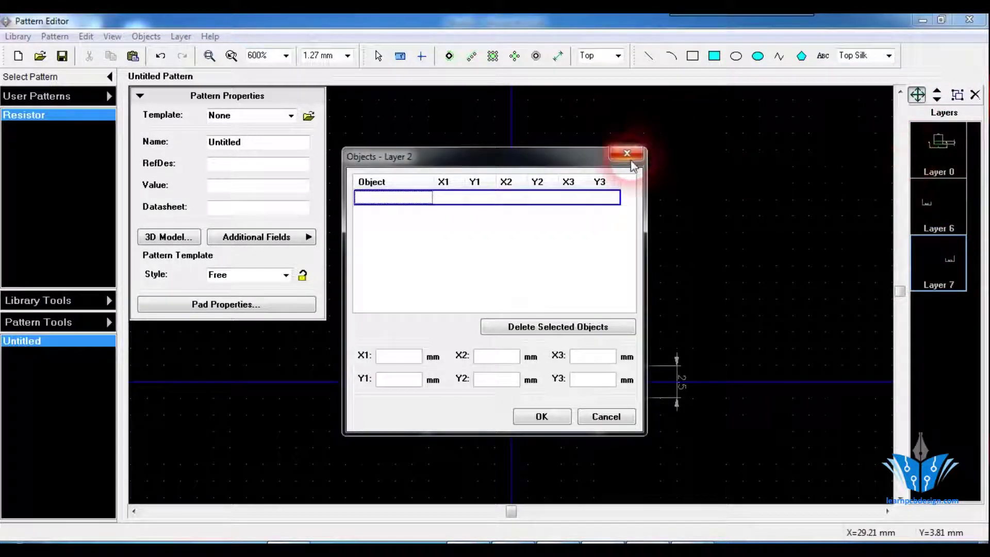
pyautogui.click(627, 154)
pyautogui.click(940, 276)
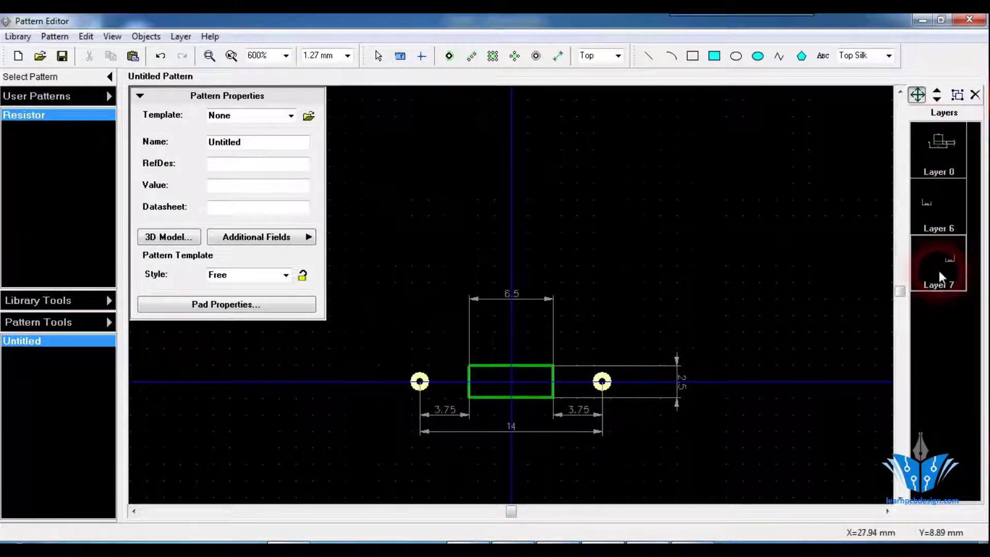
pyautogui.click(957, 95)
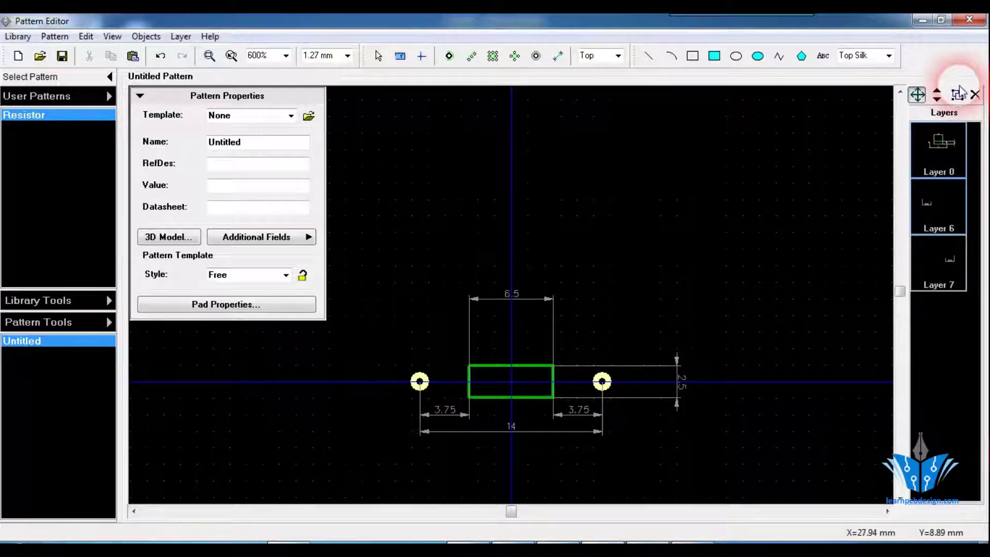
# Step: Name the pattern "0.25 Watt" and set its RefDes to R
pyautogui.click(234, 237)
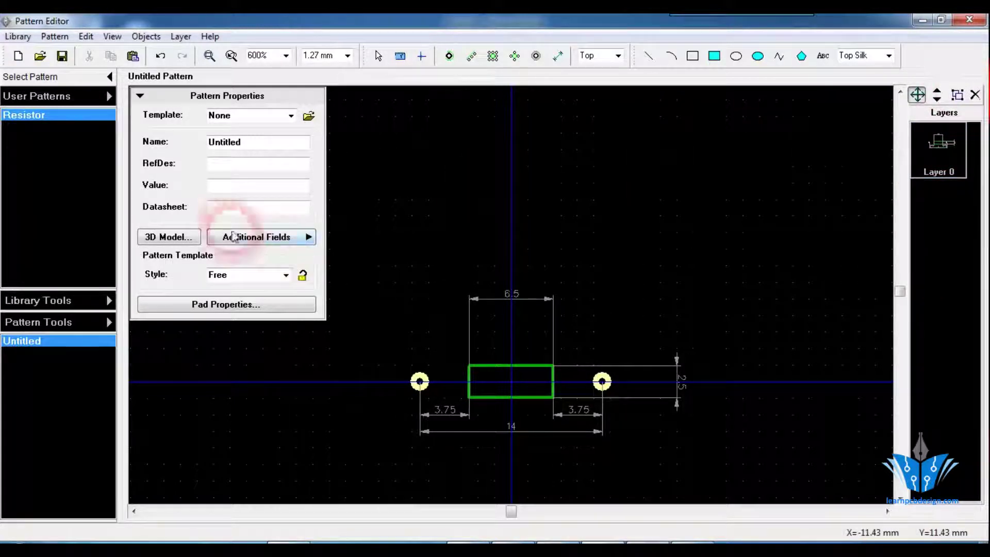
pyautogui.click(252, 150)
pyautogui.press('BackSpace')
pyautogui.press('BackSpace')
pyautogui.press('BackSpace')
pyautogui.press('BackSpace')
pyautogui.press('BackSpace')
pyautogui.press('BackSpace')
pyautogui.press('BackSpace')
pyautogui.press('BackSpace')
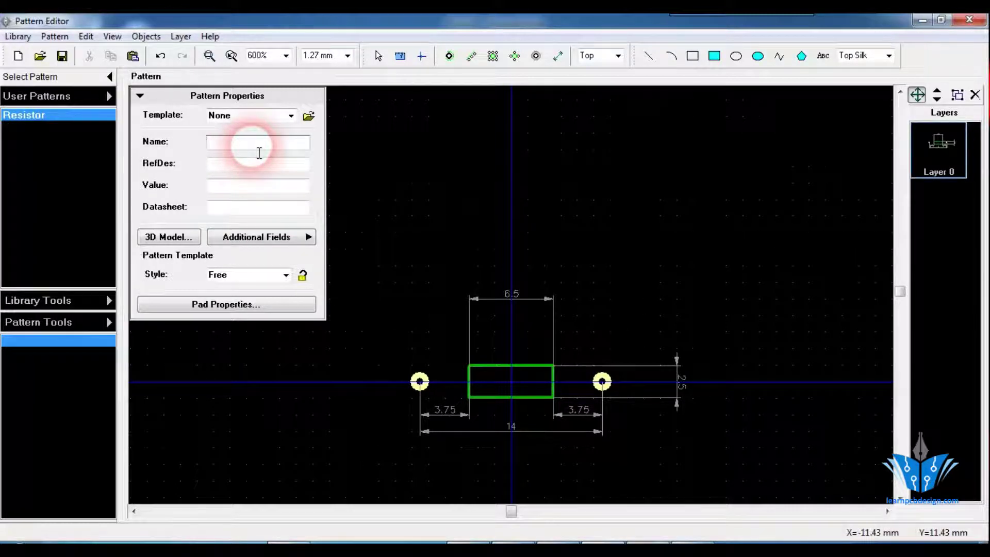
pyautogui.write('0.25 ')
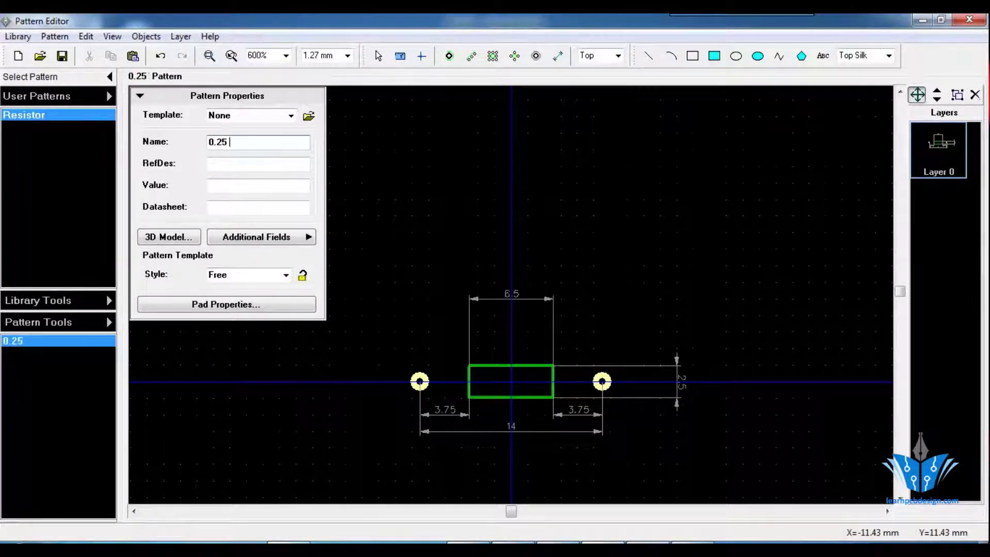
pyautogui.write('Watt')
pyautogui.click(263, 173)
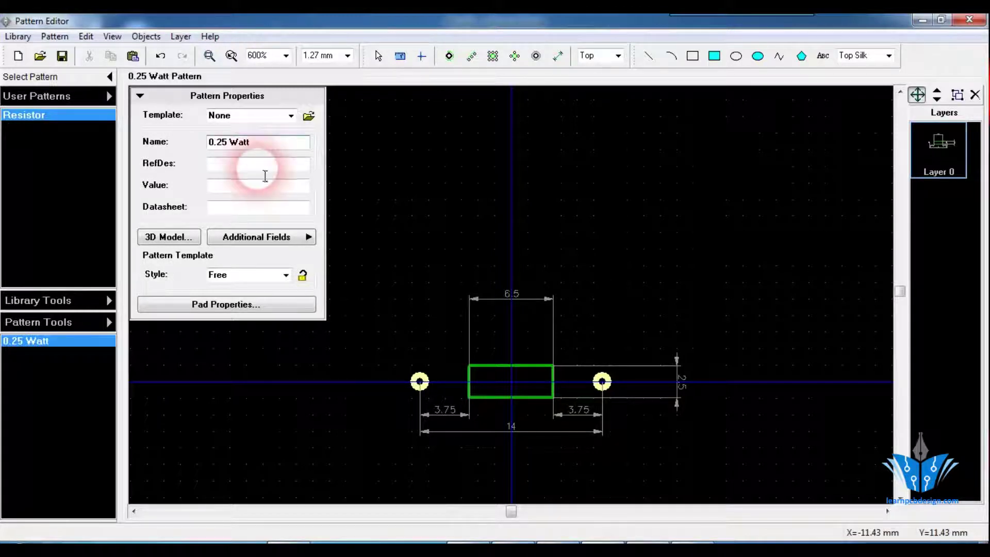
pyautogui.write('R')
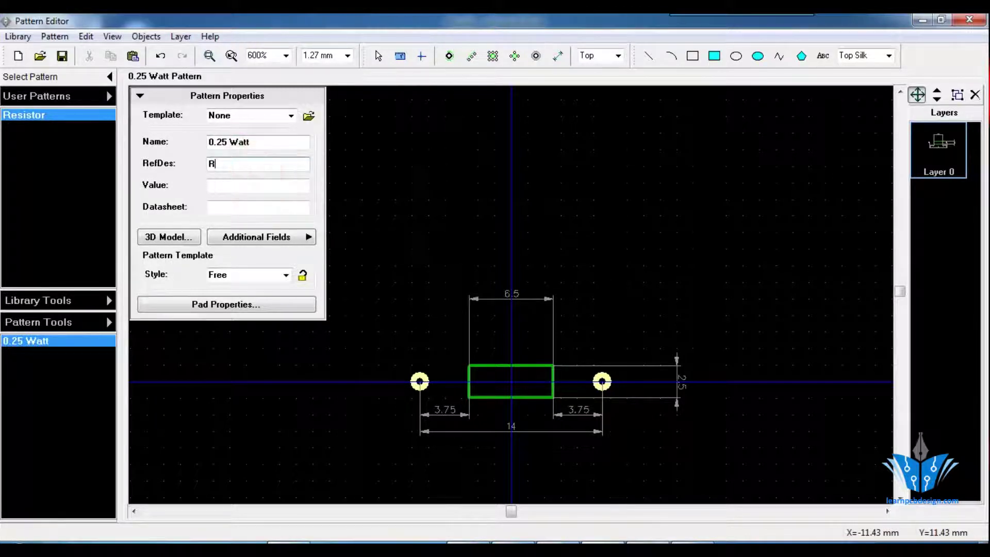
pyautogui.click(229, 190)
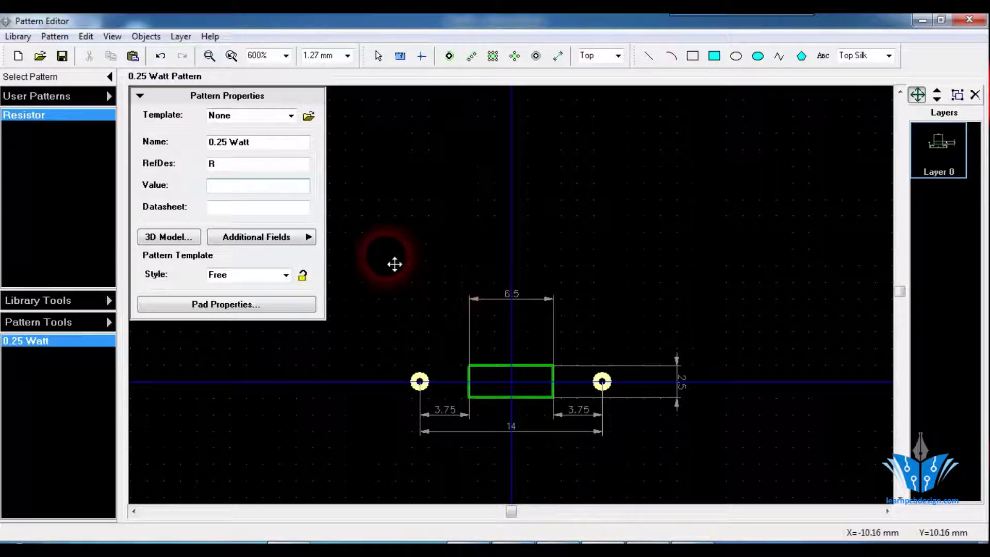
# Step: Start saving the pattern library and create a folder named Library inside the DipTrace folder
pyautogui.click(69, 48)
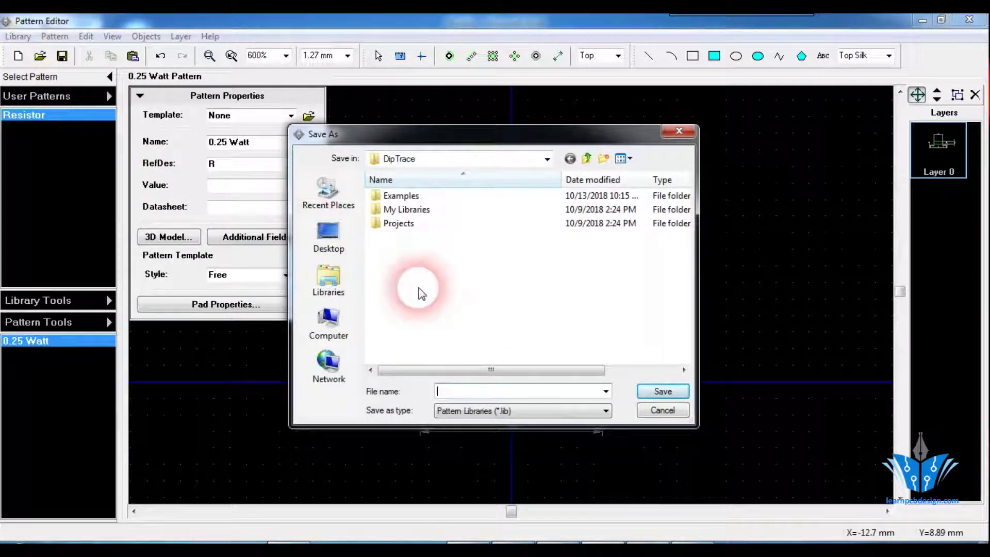
pyautogui.click(605, 159)
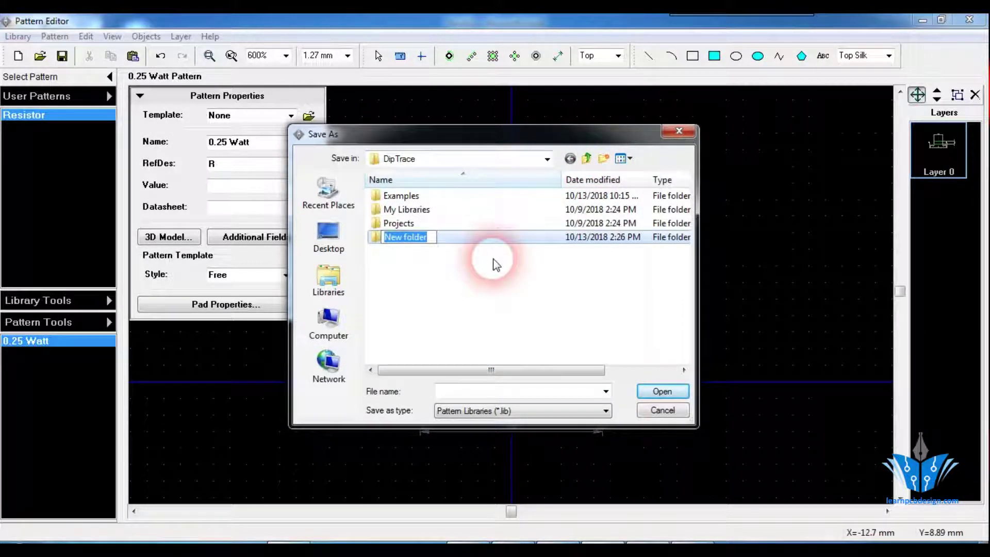
pyautogui.write('Library')
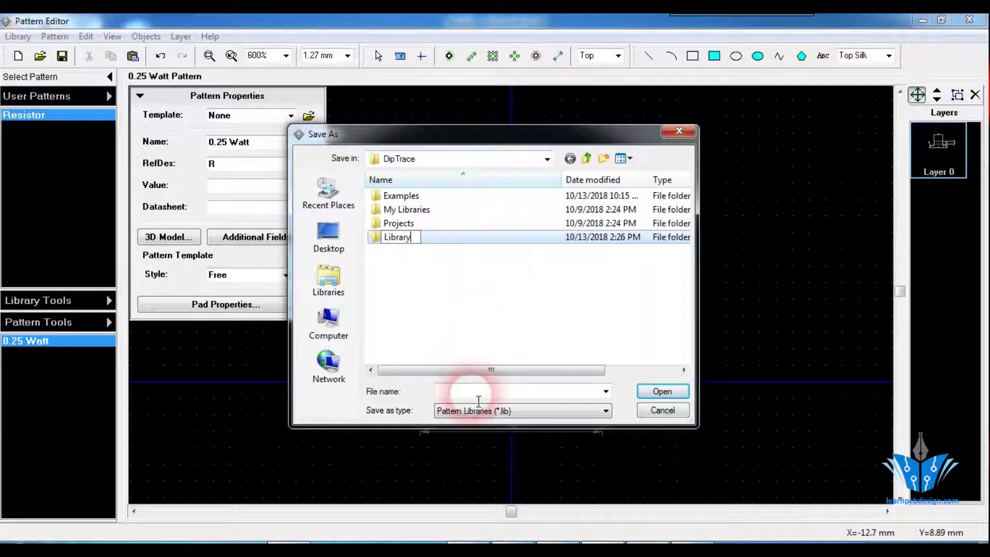
pyautogui.press('Return')
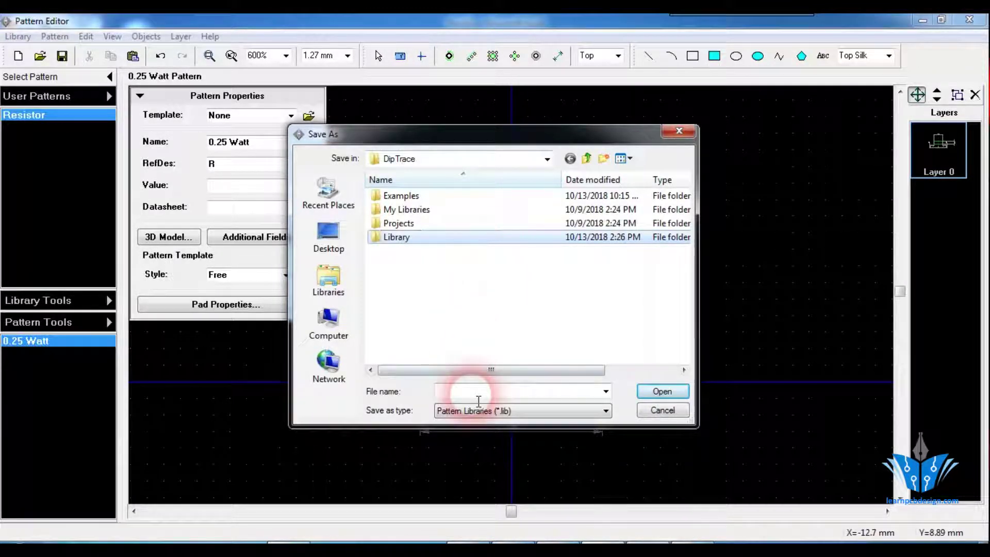
# Step: Save the pattern library as Resistor in the DipTrace folder
pyautogui.click(467, 397)
pyautogui.write('Rest')
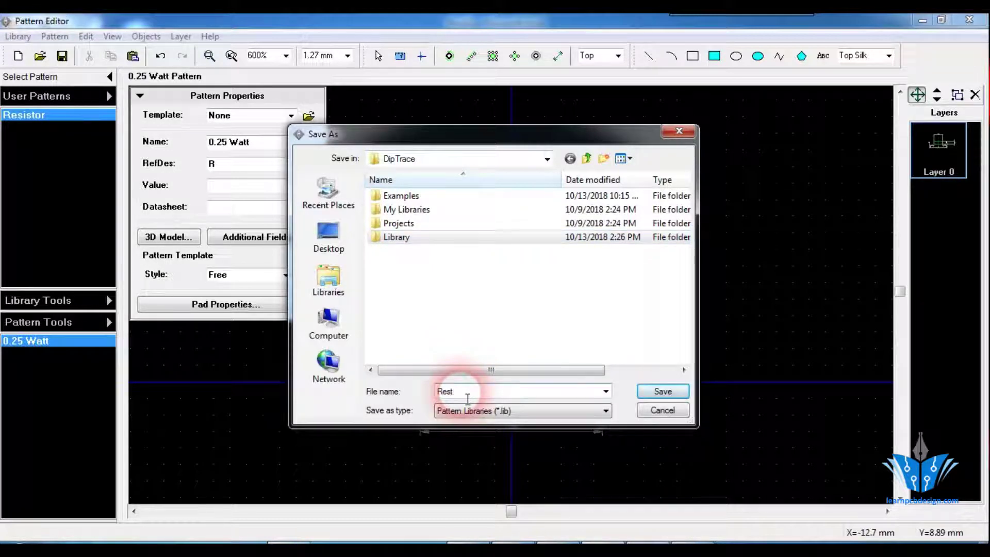
pyautogui.press('BackSpace')
pyautogui.write('s')
pyautogui.press('BackSpace')
pyautogui.write('istor')
pyautogui.click(663, 391)
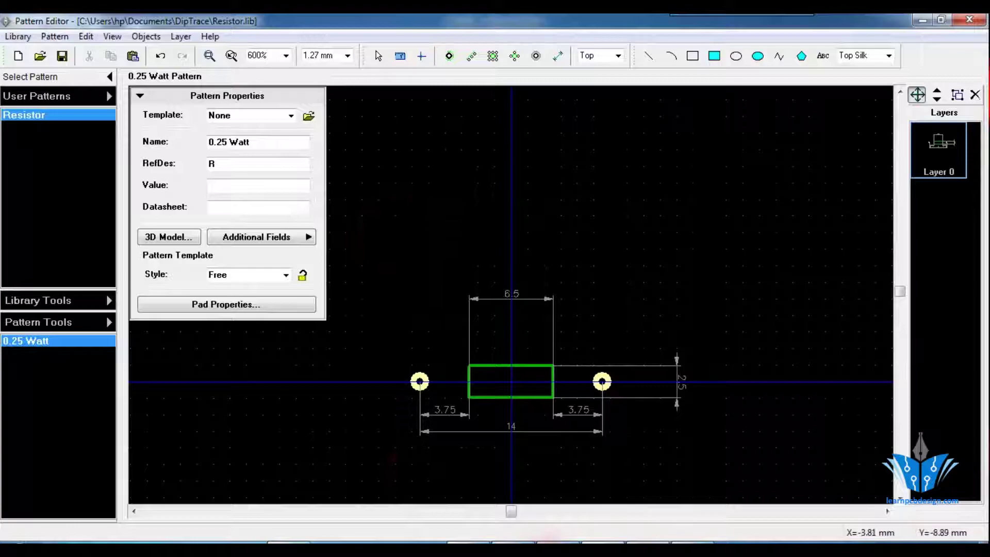
# Step: Switch to the Excel sheet and examine the resistor dimension table by power rating
pyautogui.click(512, 546)
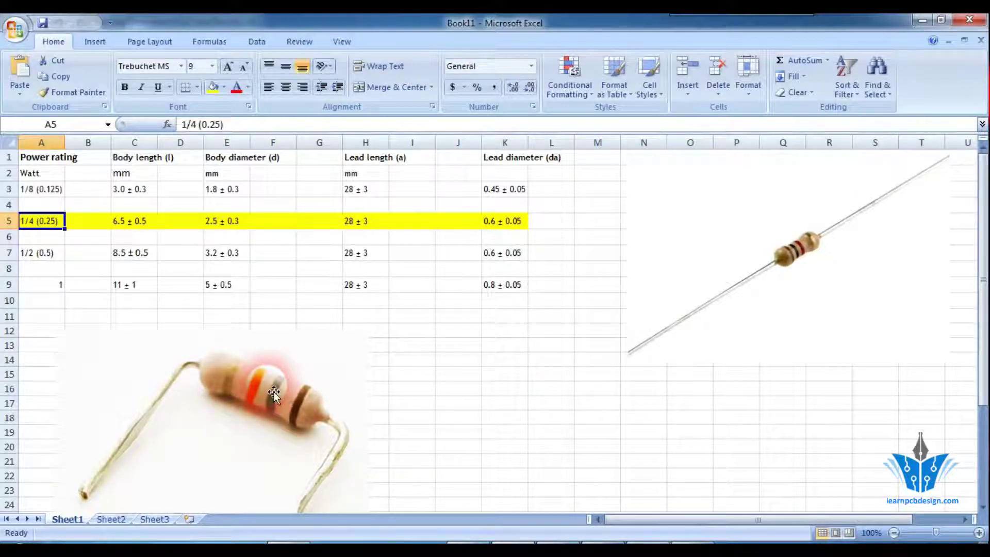
pyautogui.click(467, 420)
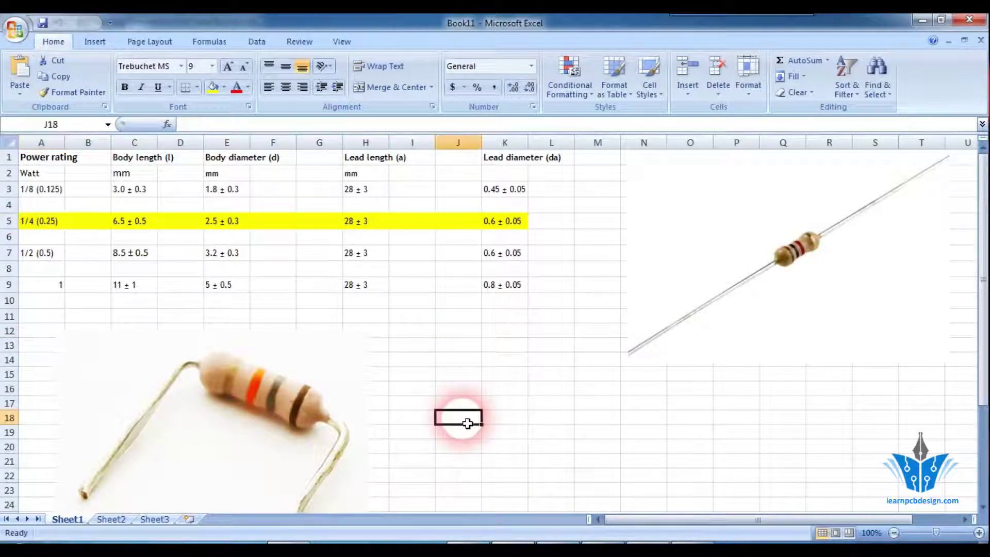
pyautogui.press('Up')
pyautogui.press('Up')
pyautogui.press('Up')
pyautogui.press('Up')
pyautogui.press('Up')
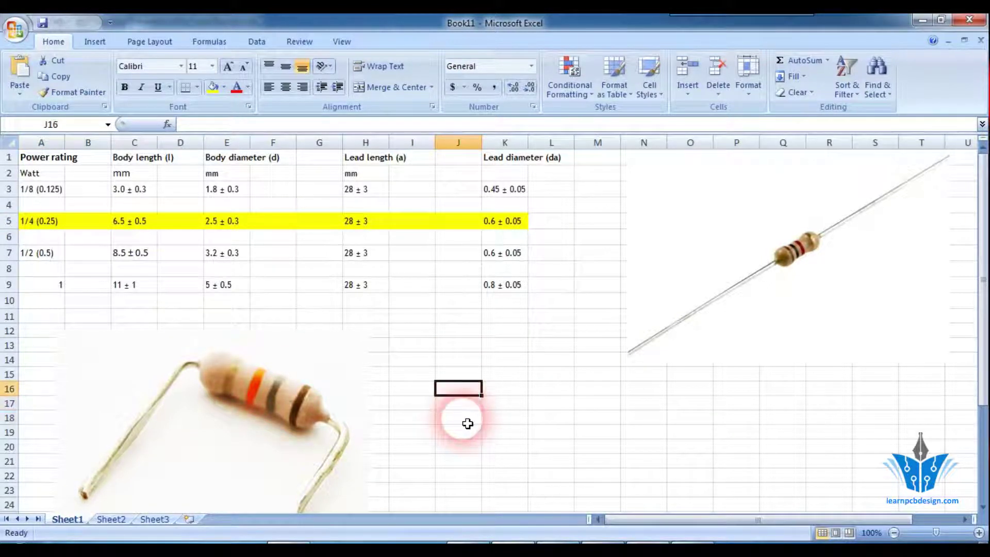
pyautogui.press('Up')
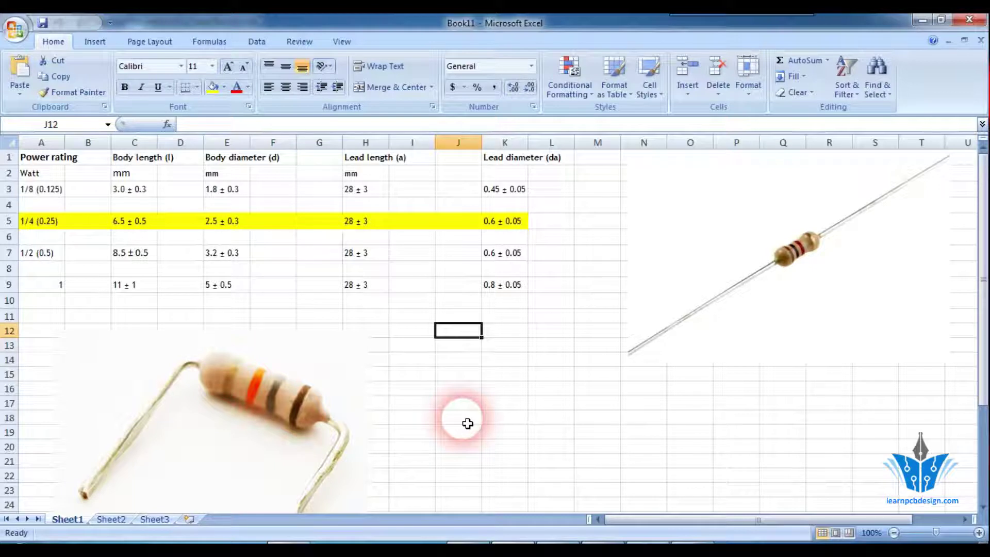
pyautogui.press('Right')
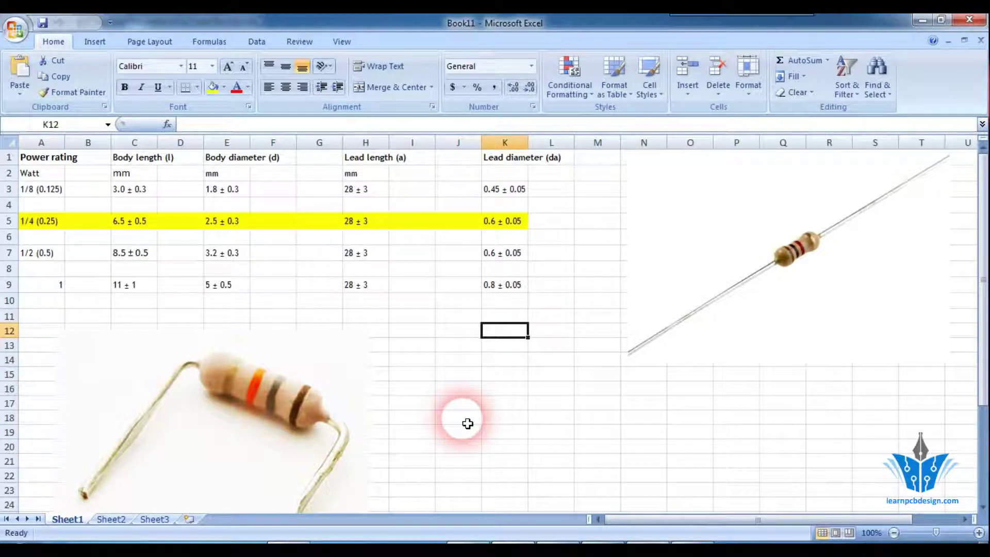